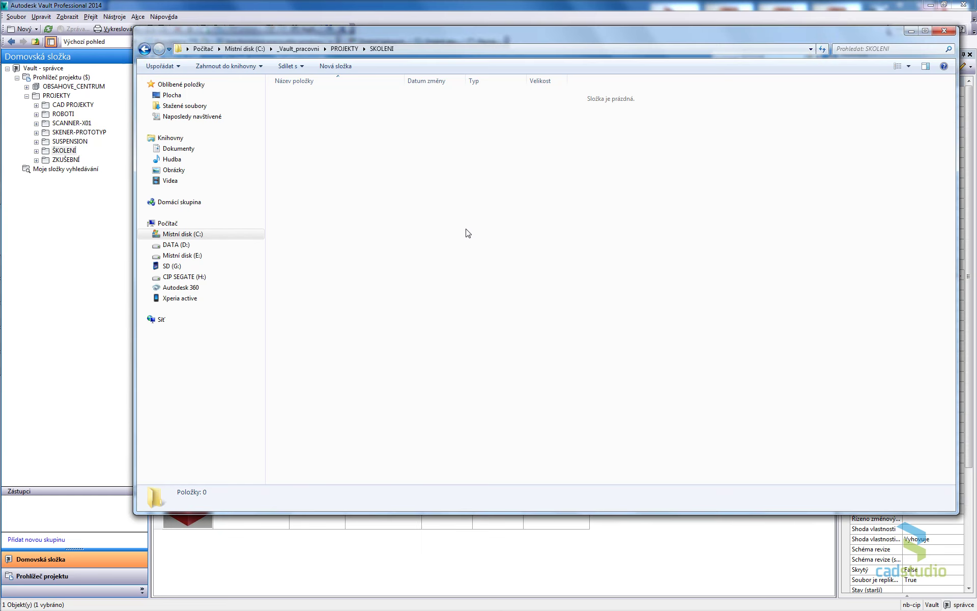
# Step: Paste the seven Inventor files, including SESTAVA-001-CAD, into ŠKOLENÍ and switch to Inventor
pyautogui.click(512, 302)
pyautogui.click(514, 306)
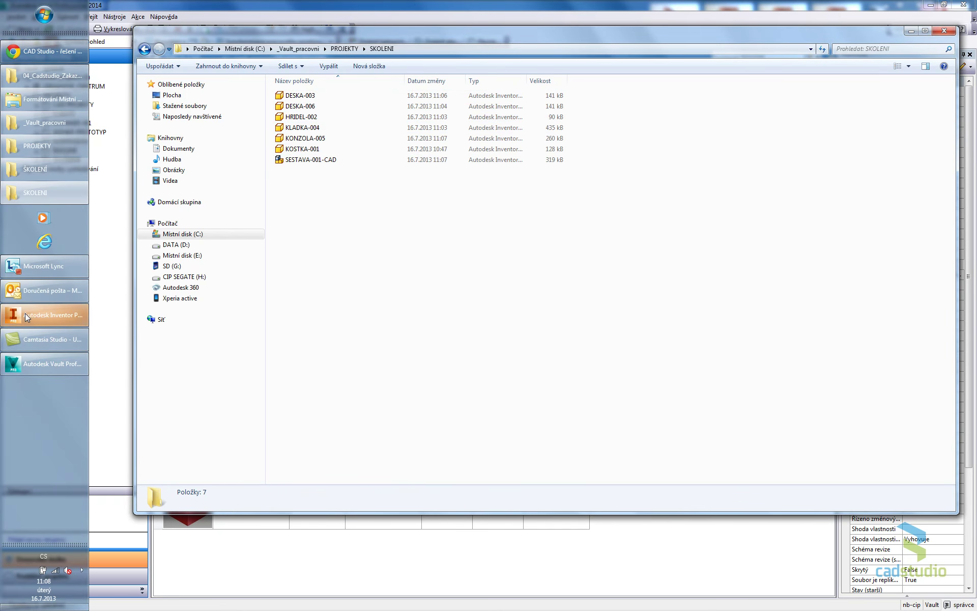
pyautogui.click(26, 313)
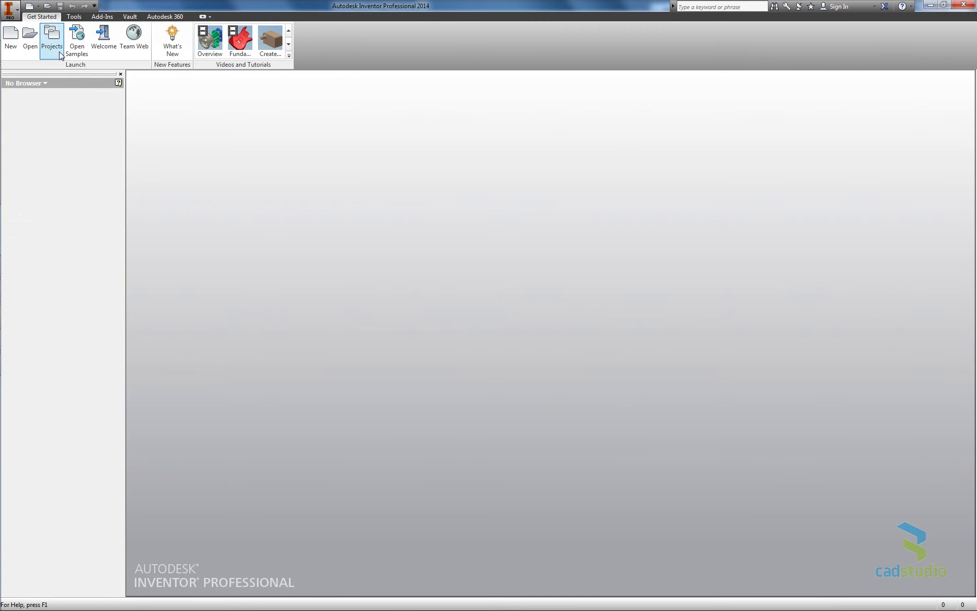
# Step: Open SESTAVA-001-CAD.iam from the PROJEKTY > ŠKOLENÍ folder
pyautogui.click(30, 35)
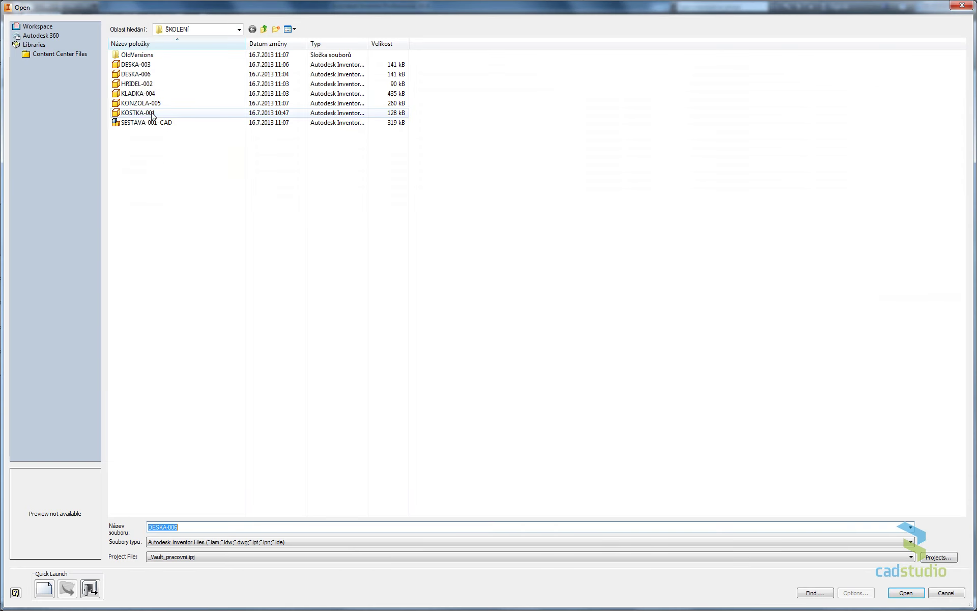
pyautogui.click(264, 29)
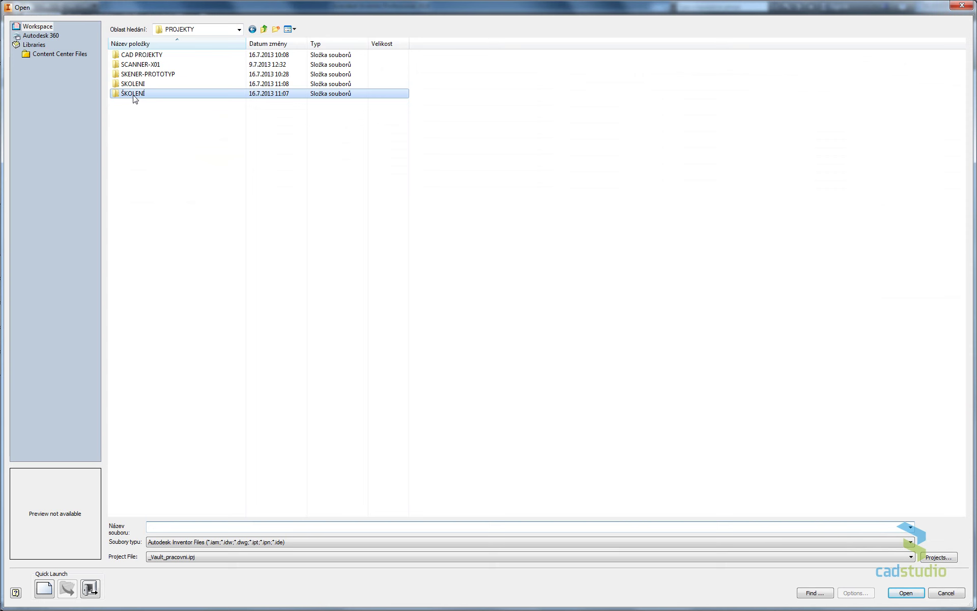
pyautogui.doubleClick(133, 96)
pyautogui.click(148, 123)
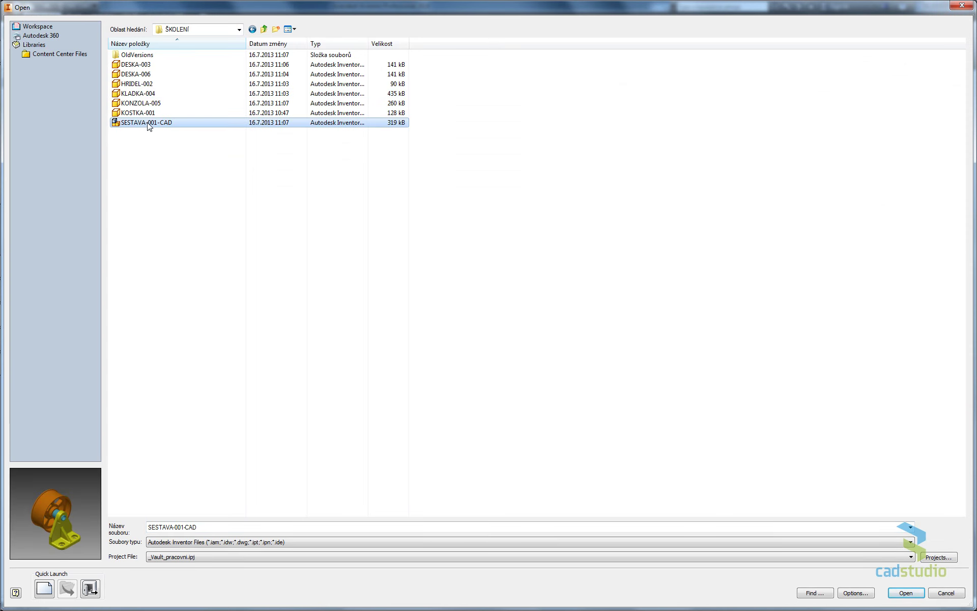
pyautogui.doubleClick(148, 124)
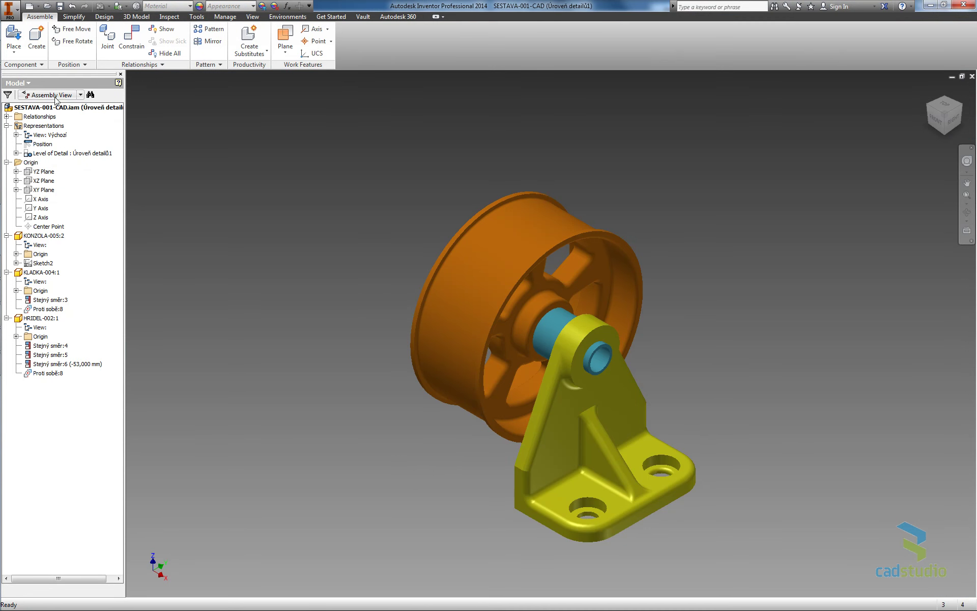
# Step: In the Vault browser view, check in SESTAVA-001-CAD.iam with comment 'Rozpracovaná verze (KONCEPT)'
pyautogui.click(18, 83)
pyautogui.click(42, 131)
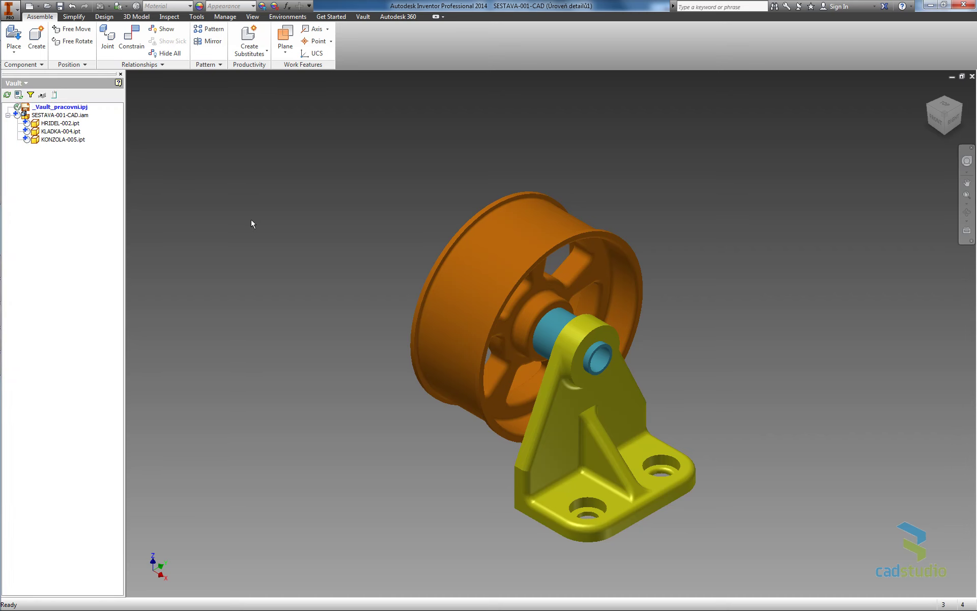
pyautogui.rightClick(42, 118)
pyautogui.click(81, 149)
pyautogui.write('Rozpracovaná verze (KONCEPT)')
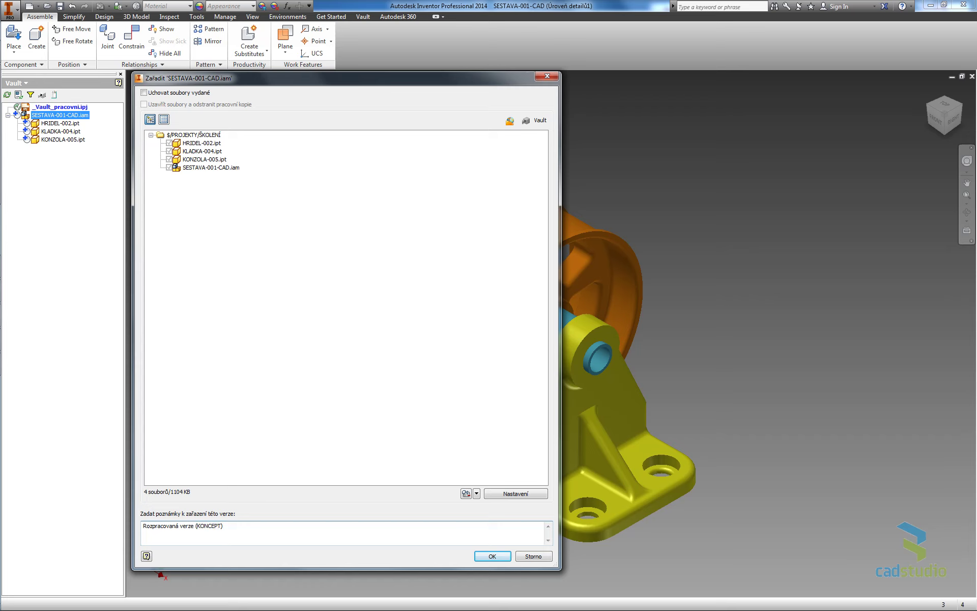
pyautogui.click(492, 556)
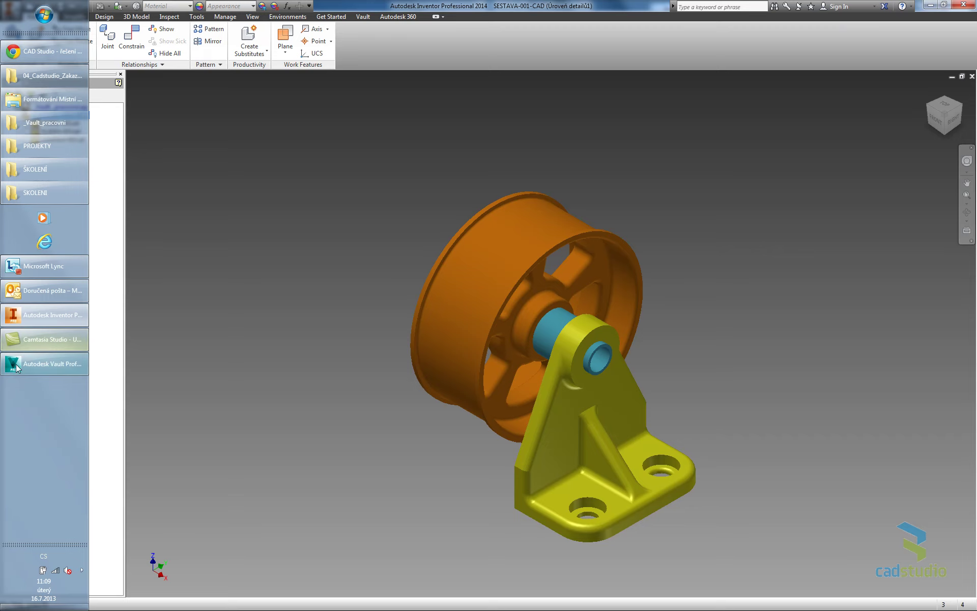
# Step: Refresh ŠKOLENÍ in Vault and view histories of SESTAVA-001-CAD, KONZOLA-005 and KLADKA-004
pyautogui.click(18, 367)
pyautogui.press('F5')
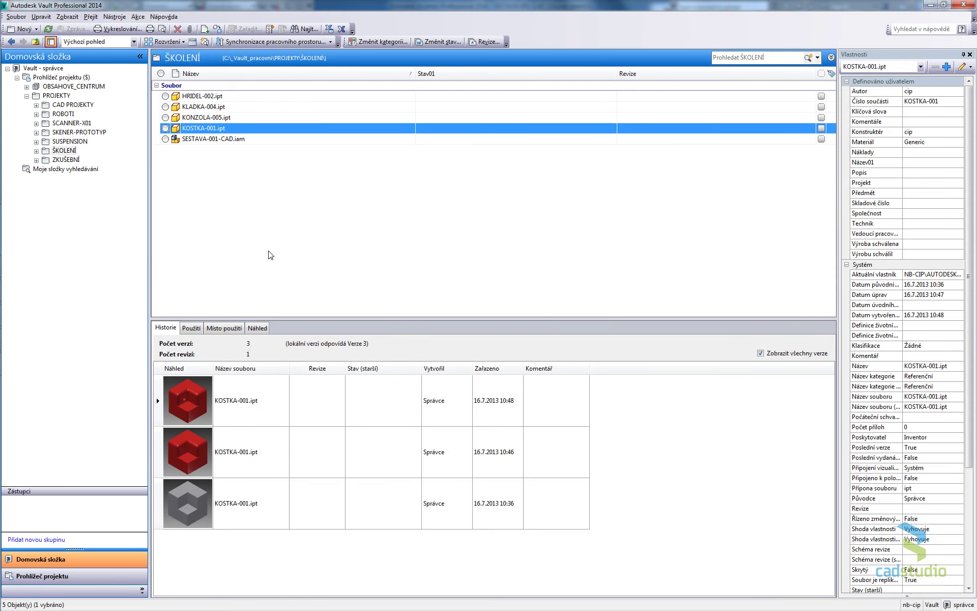
pyautogui.click(234, 140)
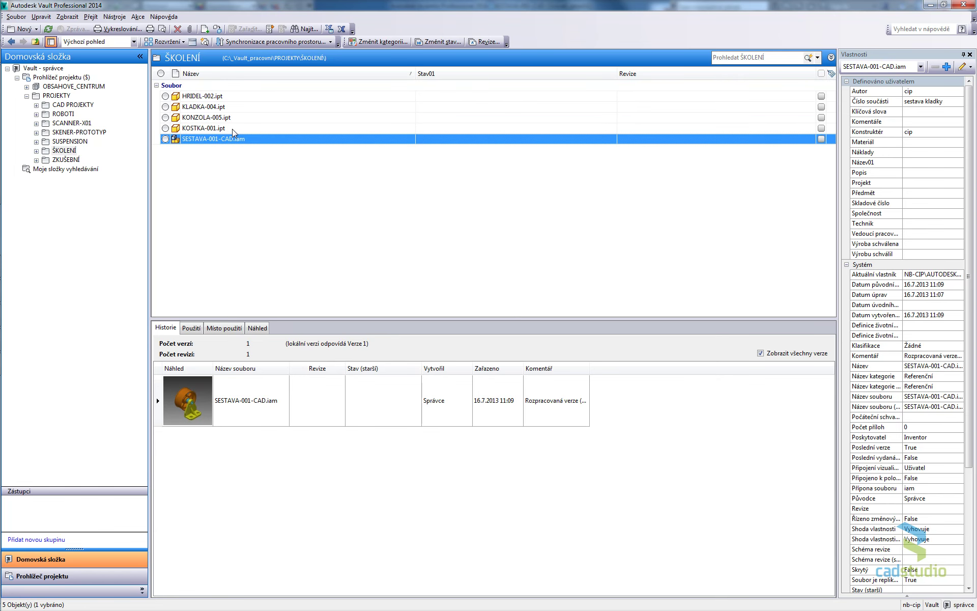
pyautogui.click(232, 130)
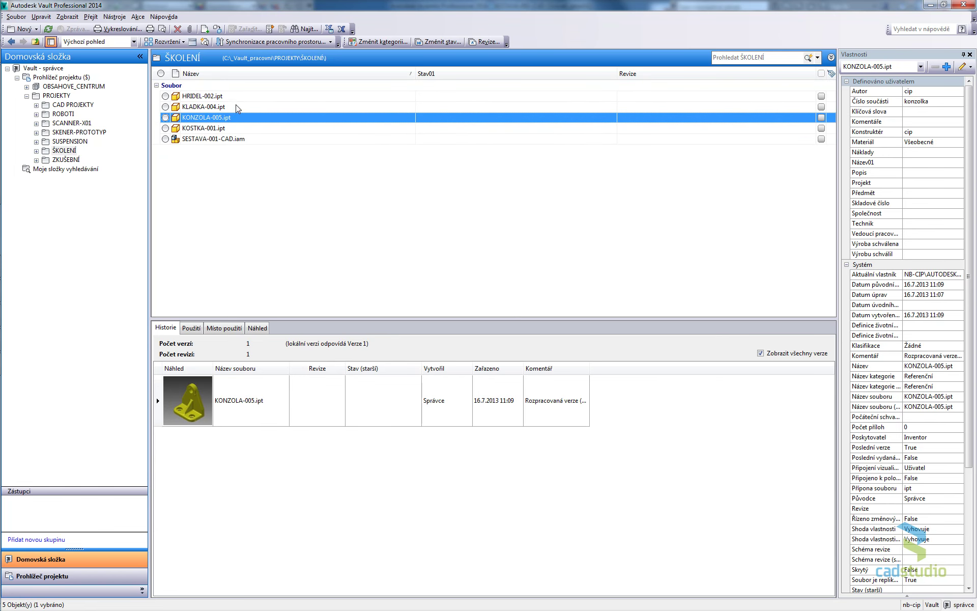
pyautogui.click(237, 107)
# Step: Review the histories of HRIDEL-002, KOSTKA-001 (three versions), SESTAVA-001-CAD and KONZOLA-005
pyautogui.click(238, 97)
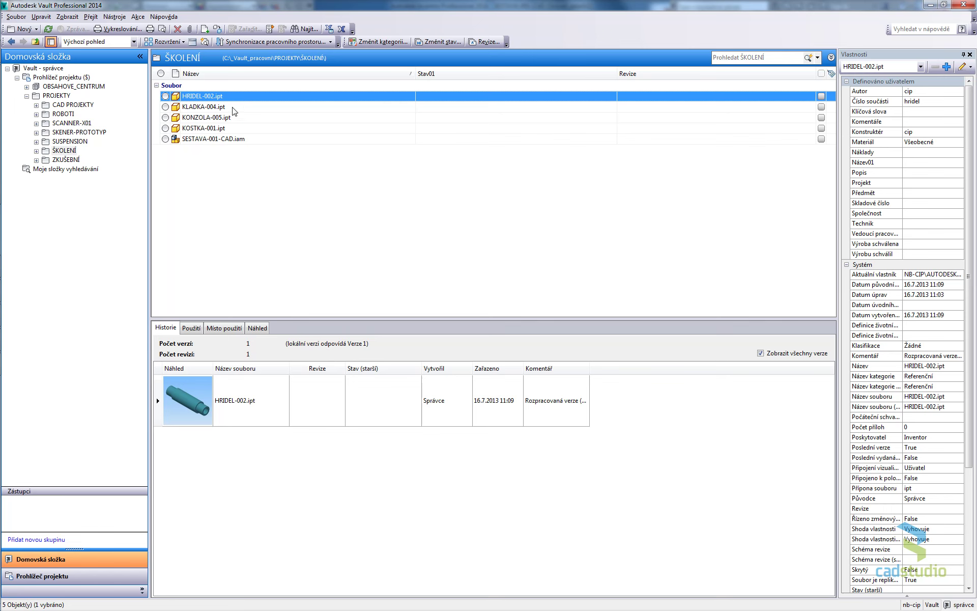
pyautogui.click(225, 118)
pyautogui.click(221, 129)
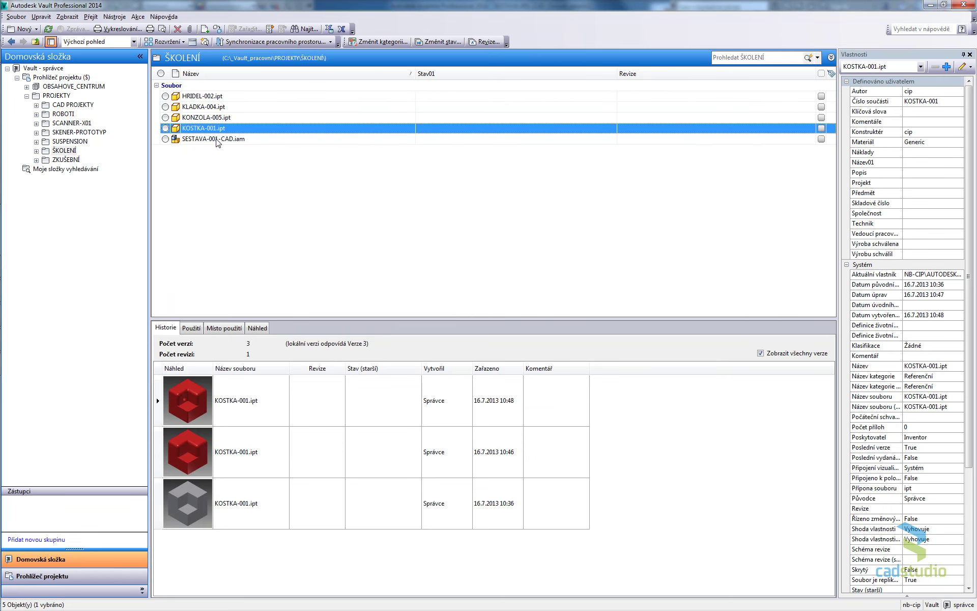
pyautogui.click(218, 143)
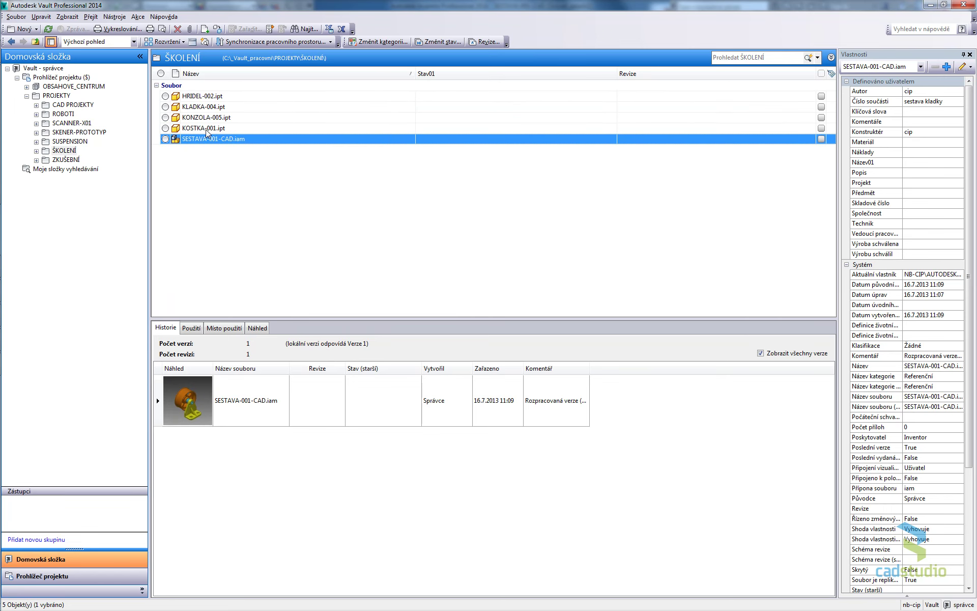
pyautogui.click(206, 128)
pyautogui.click(208, 119)
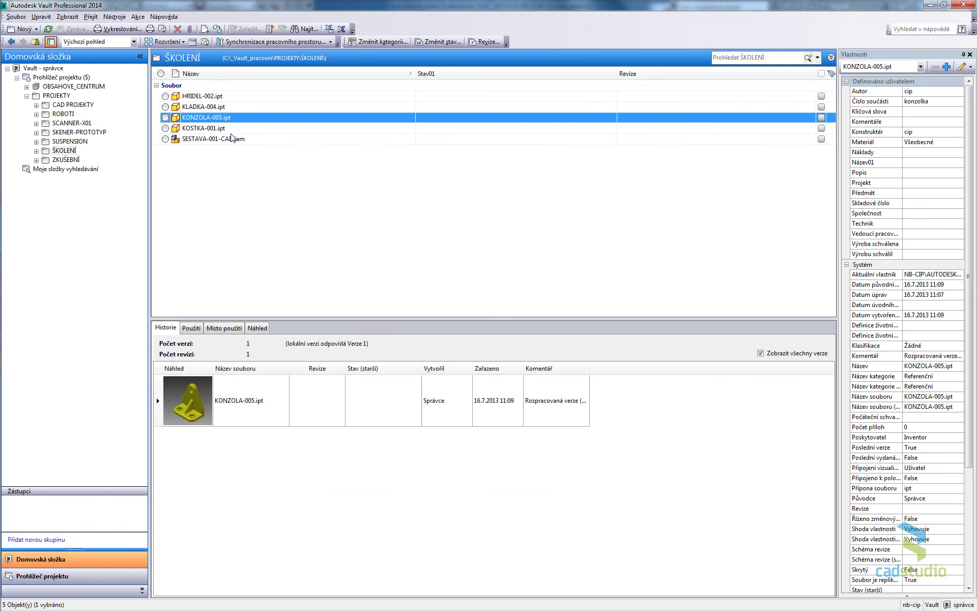
# Step: Find SESTAVA-001-CAD.iam under KONZOLA-005.ipt's Místo použití, then show the assembly's Historie
pyautogui.click(187, 328)
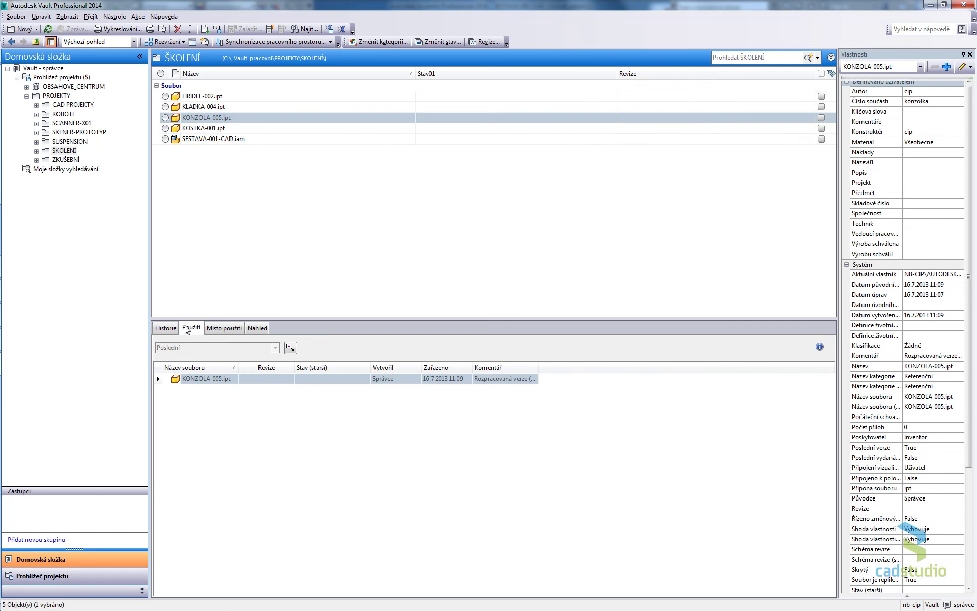
pyautogui.click(161, 382)
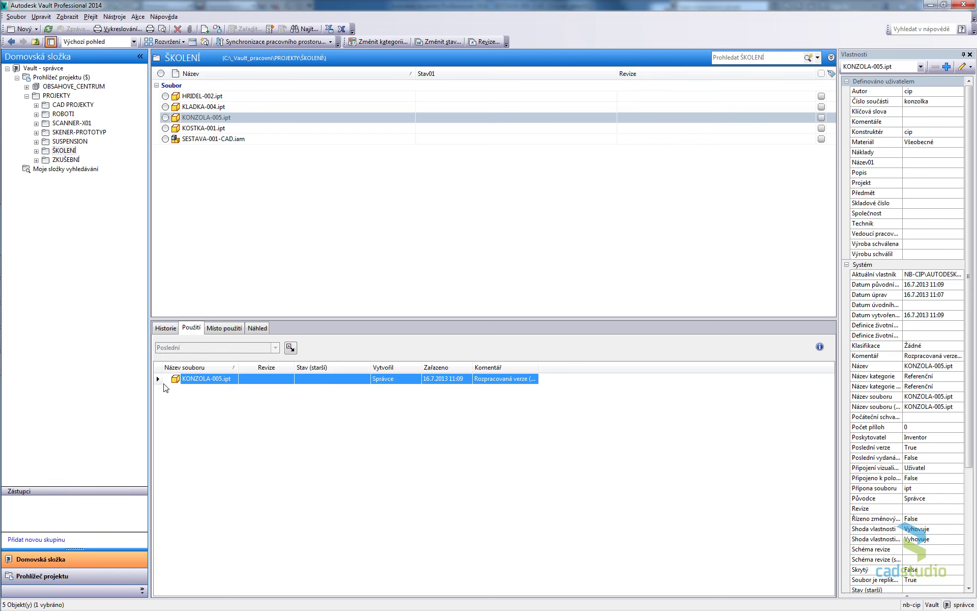
pyautogui.click(225, 329)
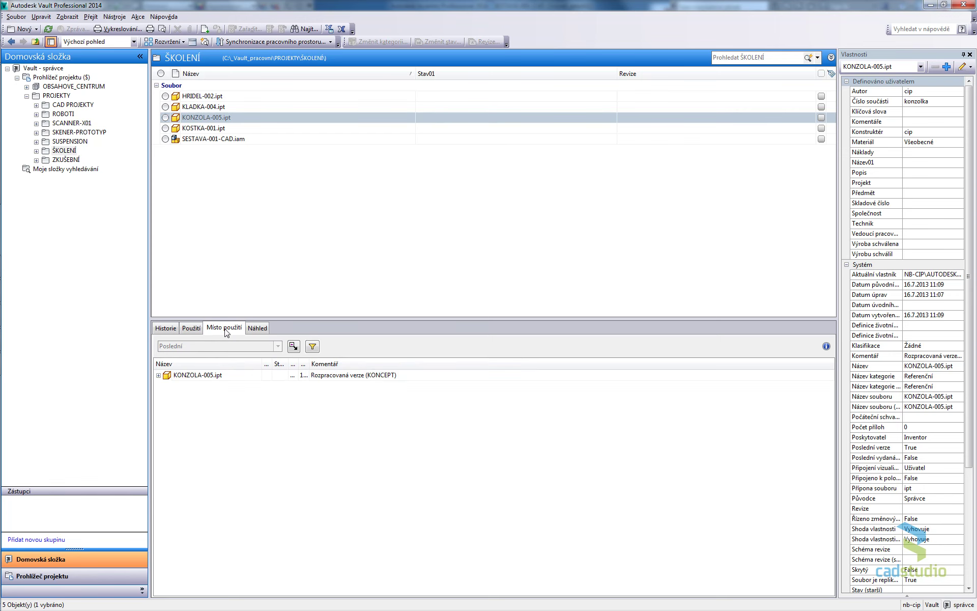
pyautogui.click(159, 376)
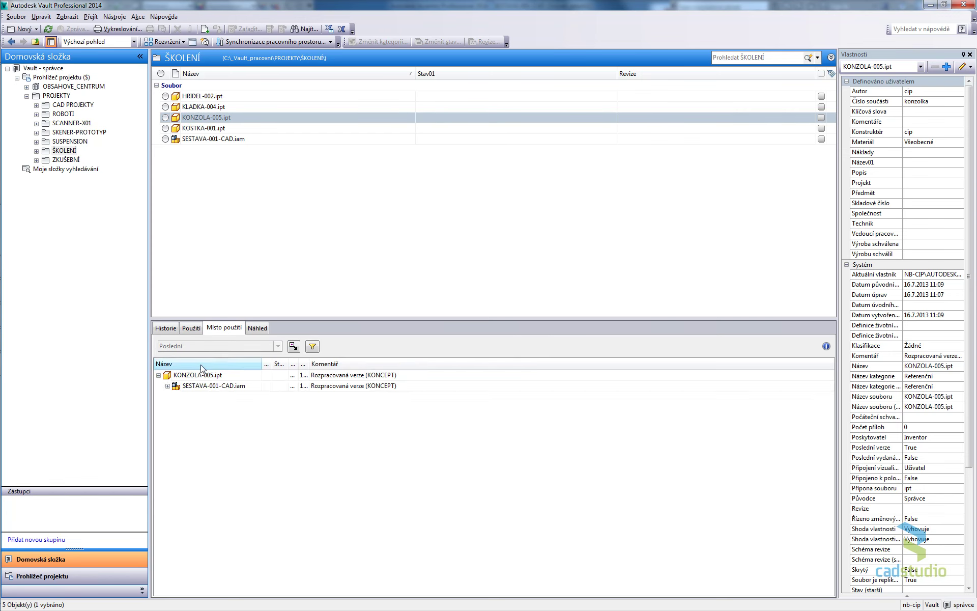
pyautogui.click(168, 386)
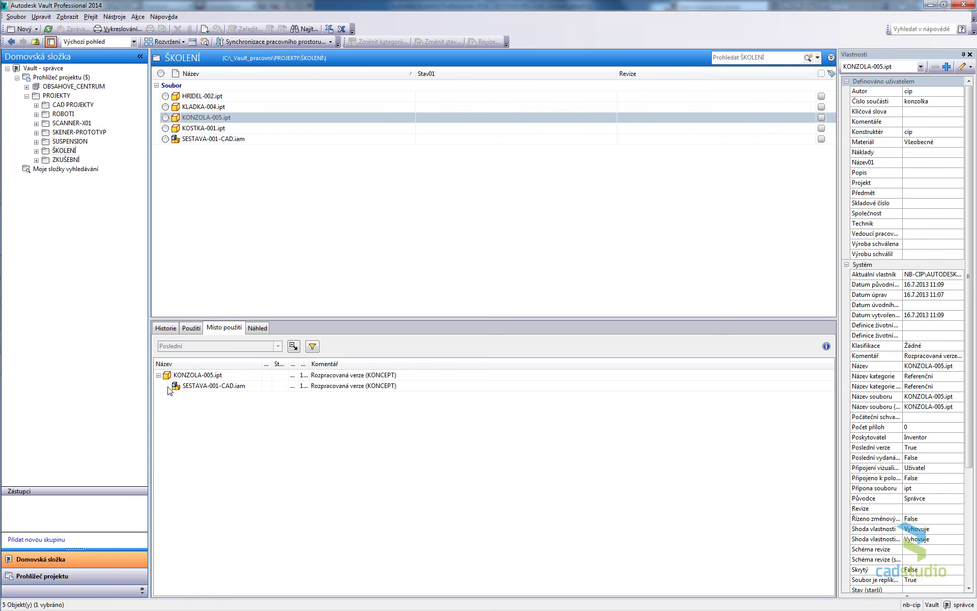
pyautogui.click(238, 387)
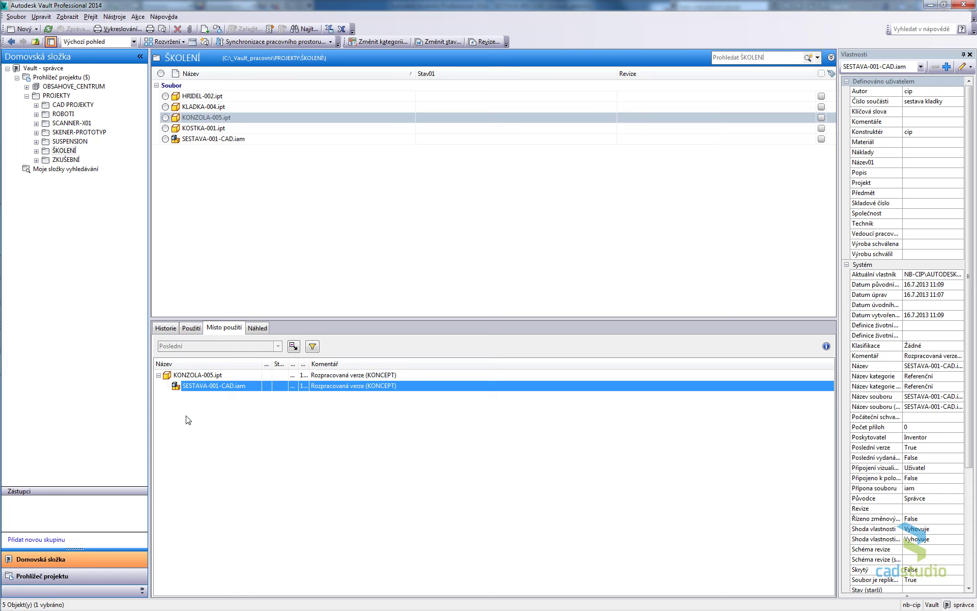
pyautogui.click(200, 139)
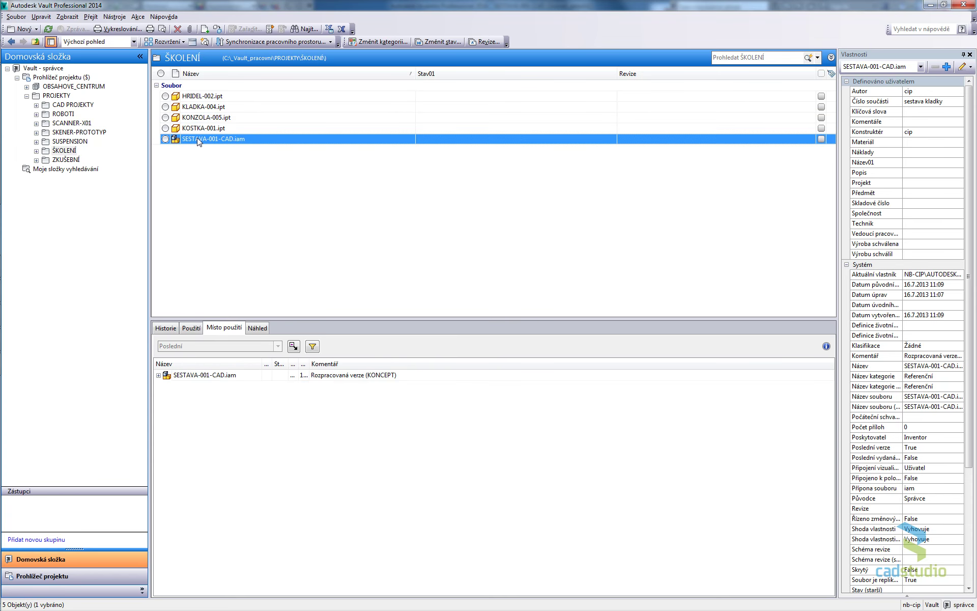
pyautogui.click(163, 329)
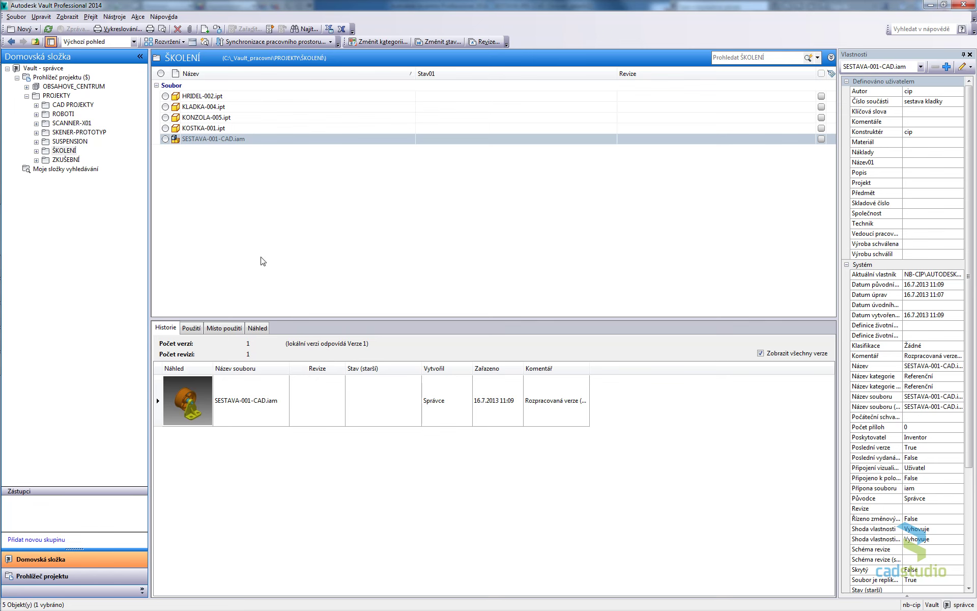
# Step: Get the latest SESTAVA-001-CAD.iam via Získat / Vydat, then return to Inventor
pyautogui.rightClick(242, 142)
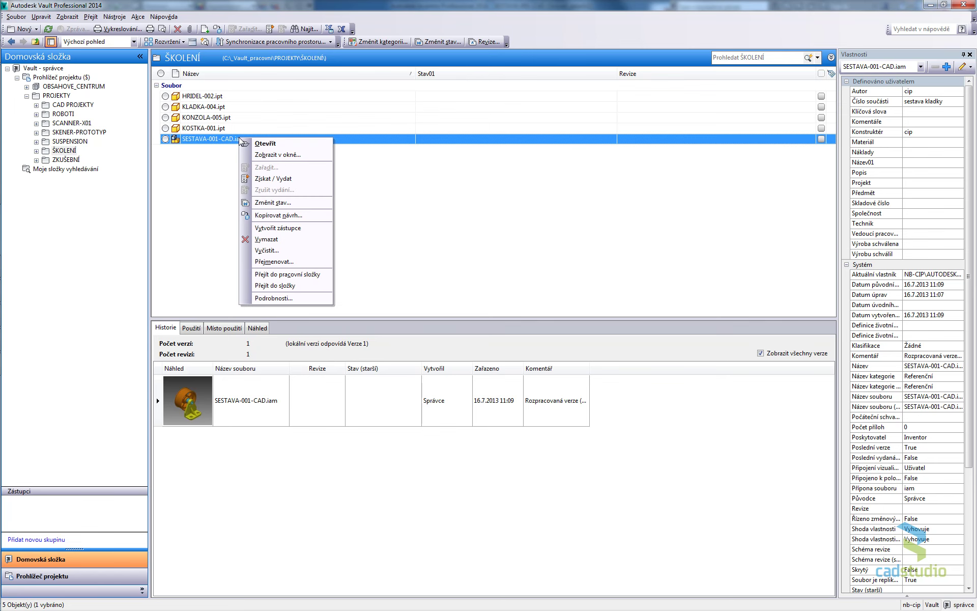
pyautogui.click(277, 180)
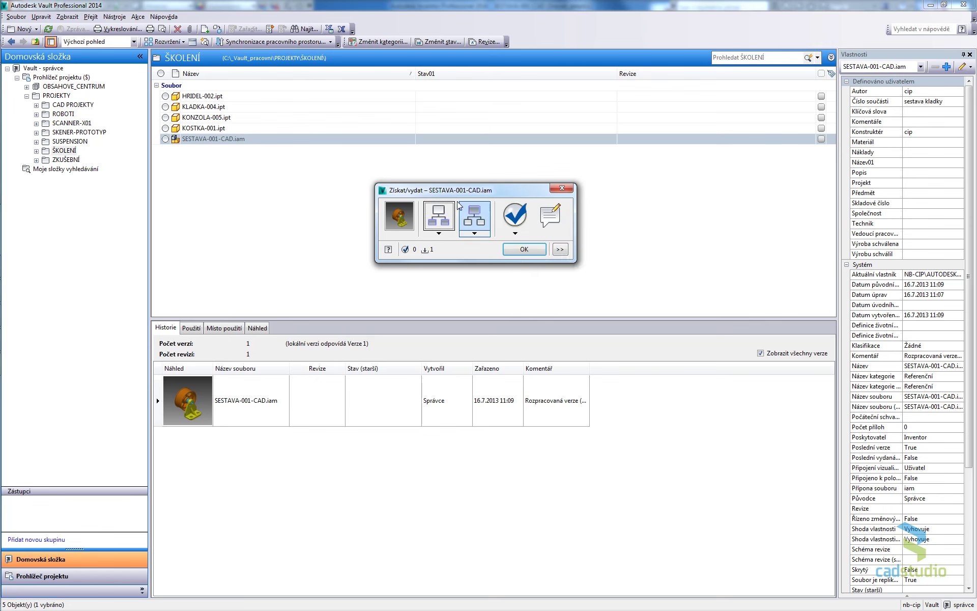
pyautogui.click(562, 189)
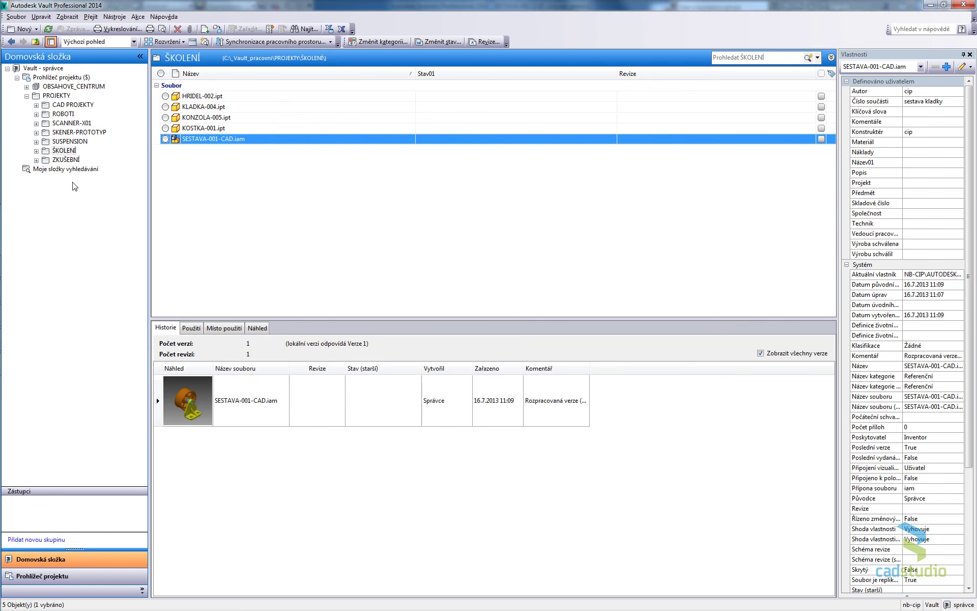
pyautogui.click(29, 324)
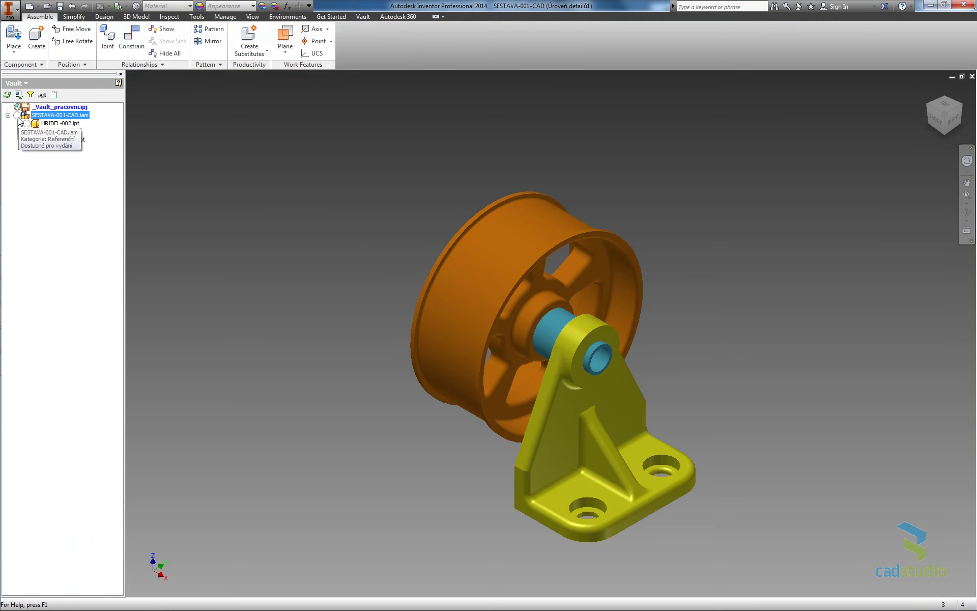
# Step: Check out SESTAVA-001-CAD.iam via Vydat…, accepting Yes To All for outdated properties
pyautogui.rightClick(19, 118)
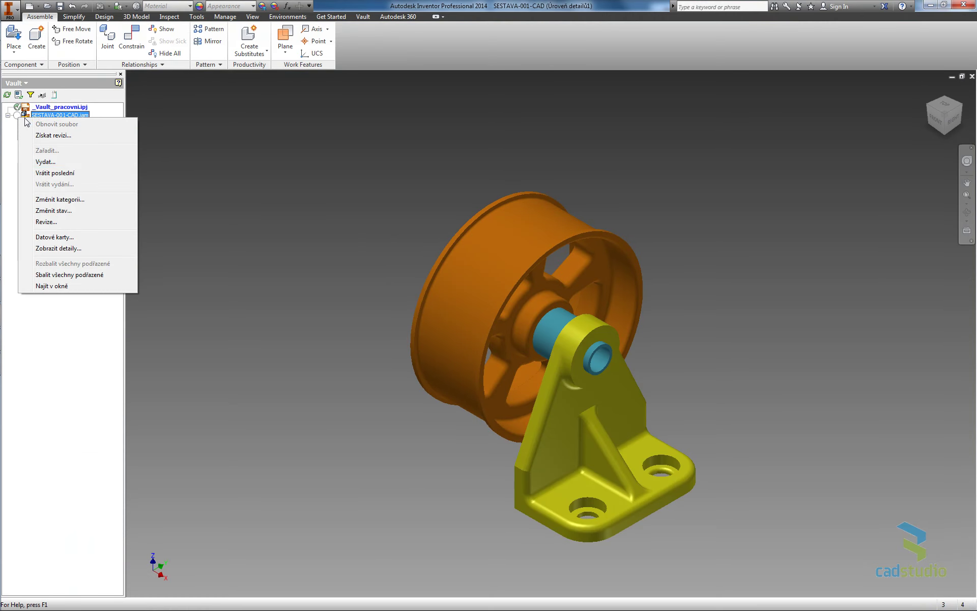
pyautogui.click(66, 165)
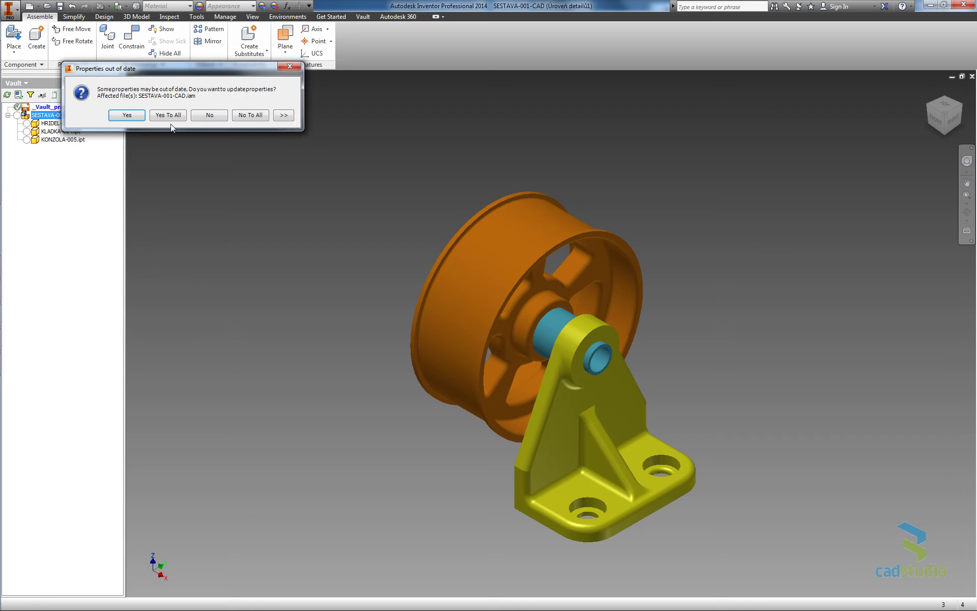
pyautogui.click(127, 115)
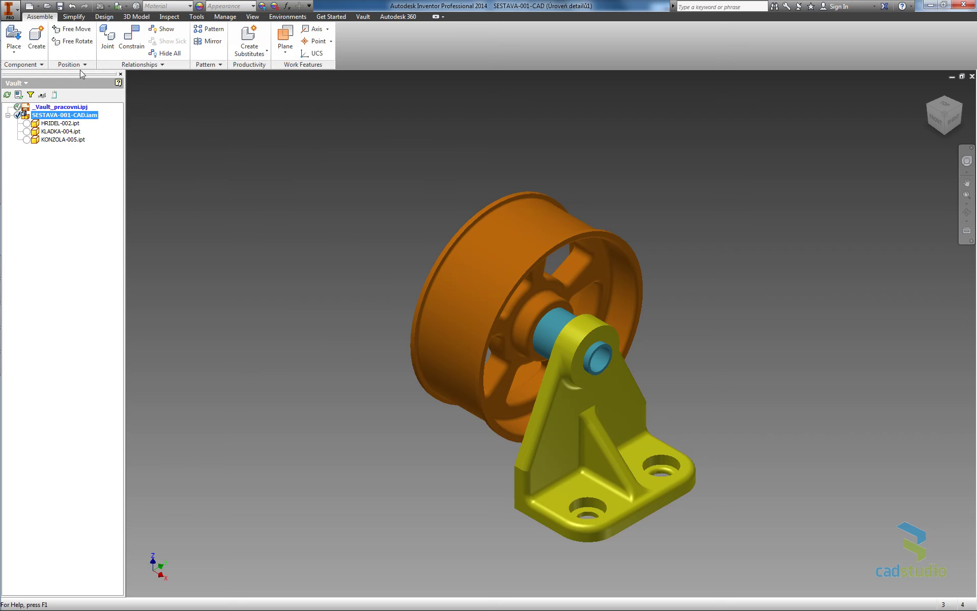
# Step: Place one KONZOLA-005.ipt from Vault's PROJEKTY > ŠKOLENÍ folder left of the wheel
pyautogui.click(14, 52)
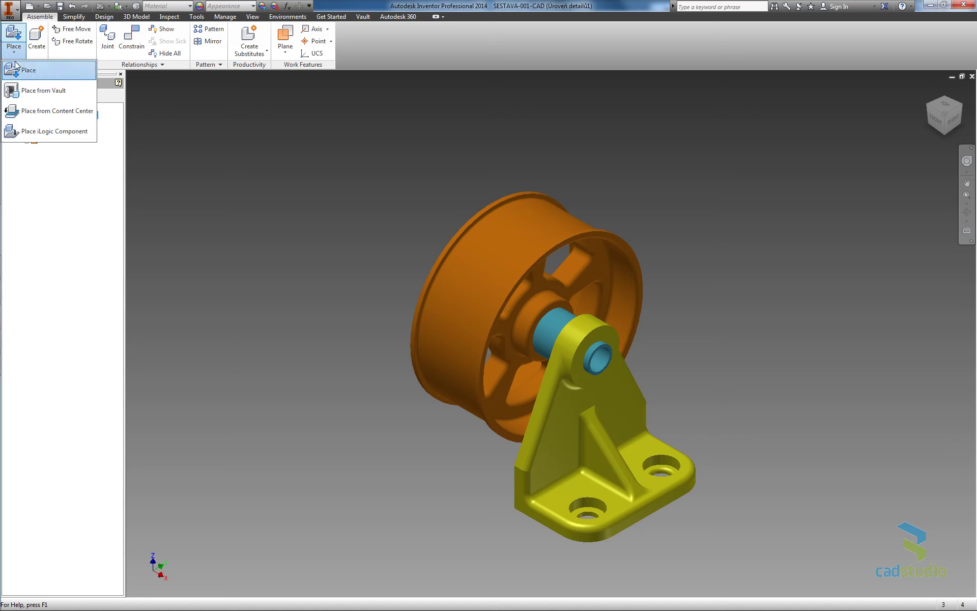
pyautogui.click(57, 93)
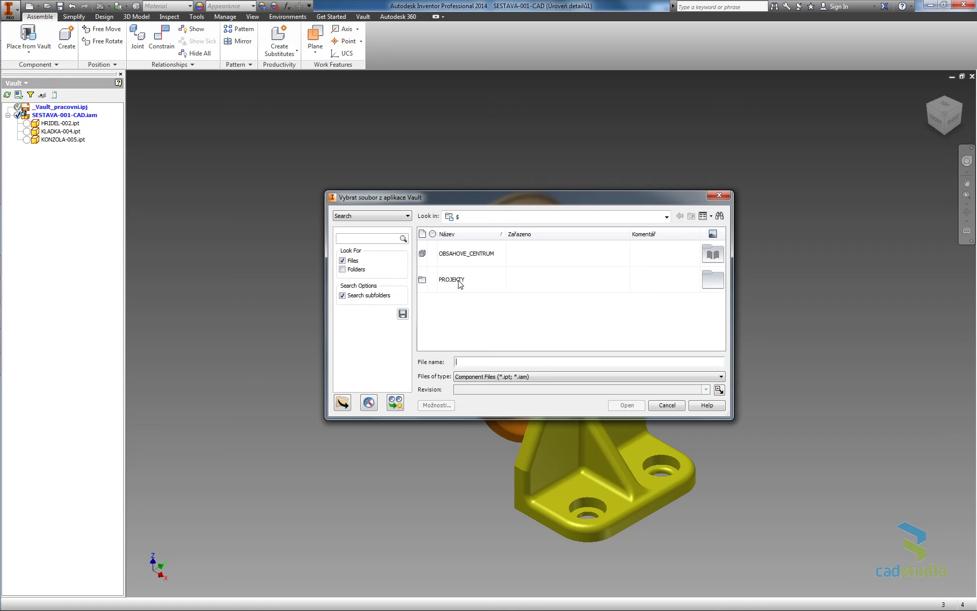
pyautogui.click(459, 279)
pyautogui.doubleClick(458, 280)
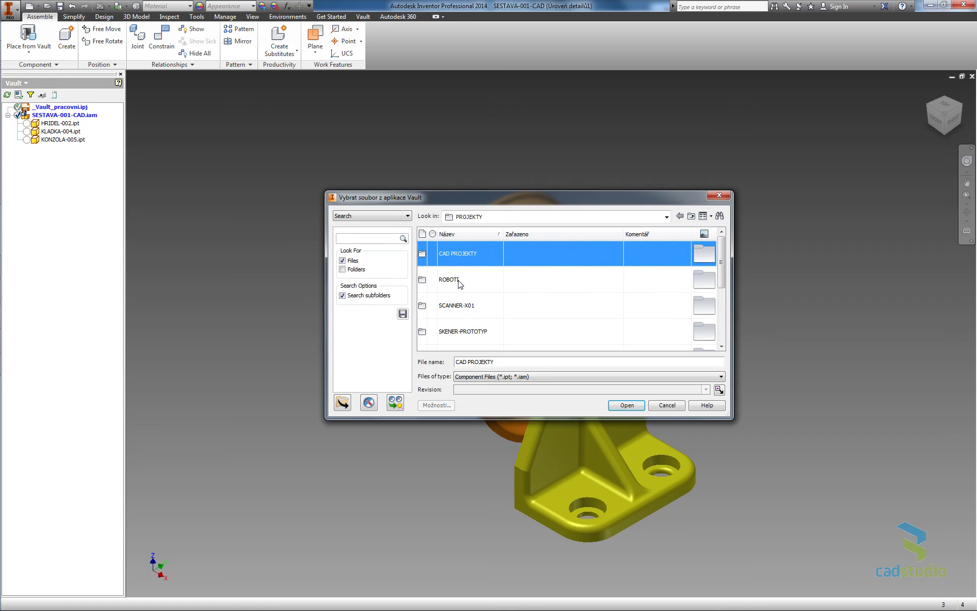
pyautogui.scroll(-3, 472, 319)
pyautogui.doubleClick(463, 307)
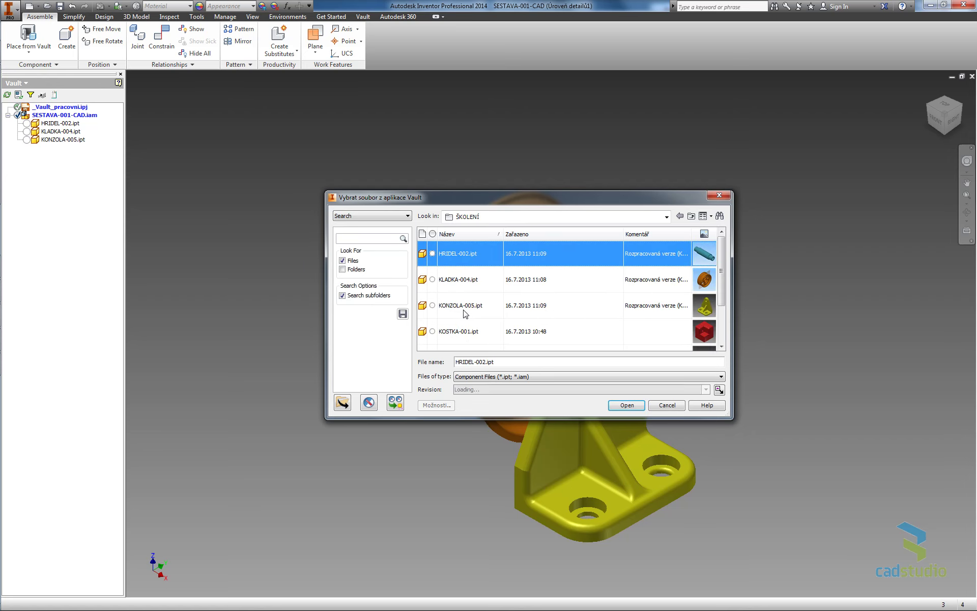
pyautogui.click(707, 308)
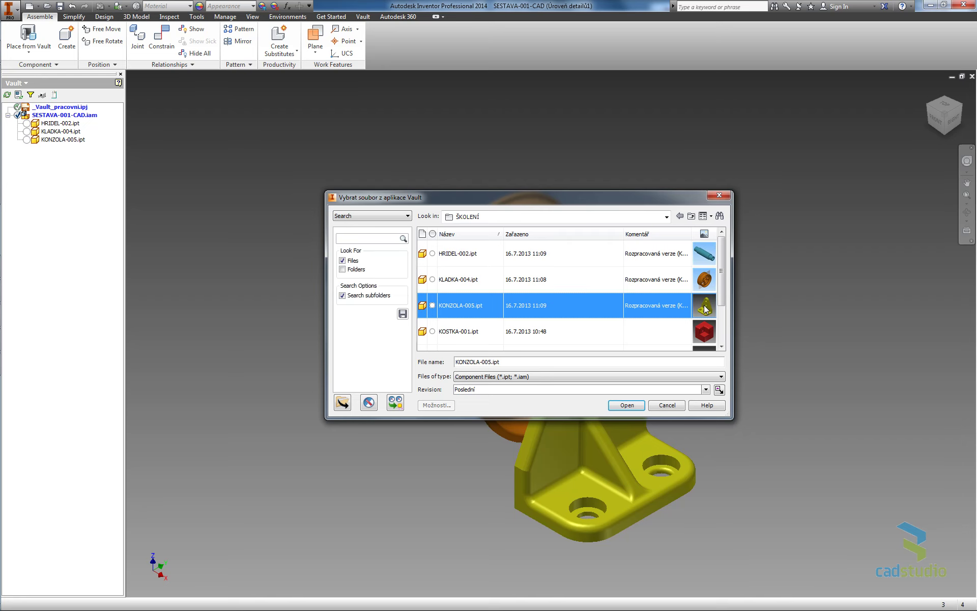
pyautogui.doubleClick(705, 307)
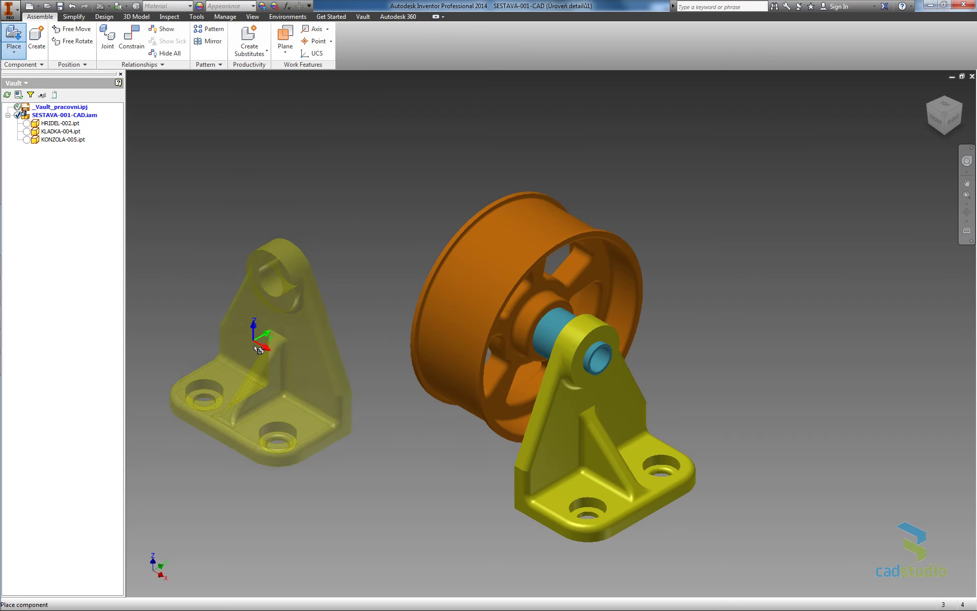
pyautogui.click(253, 348)
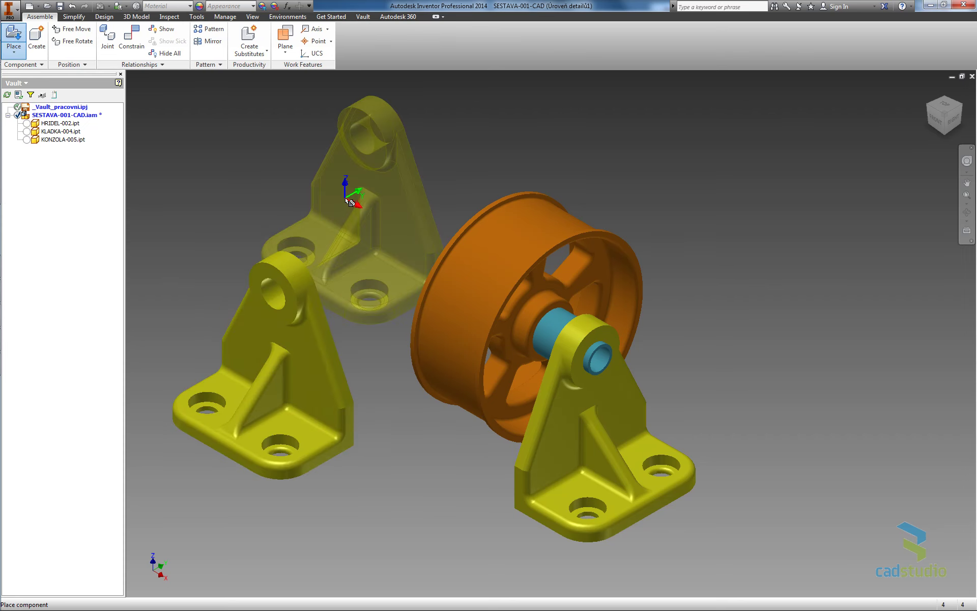
pyautogui.press('Escape')
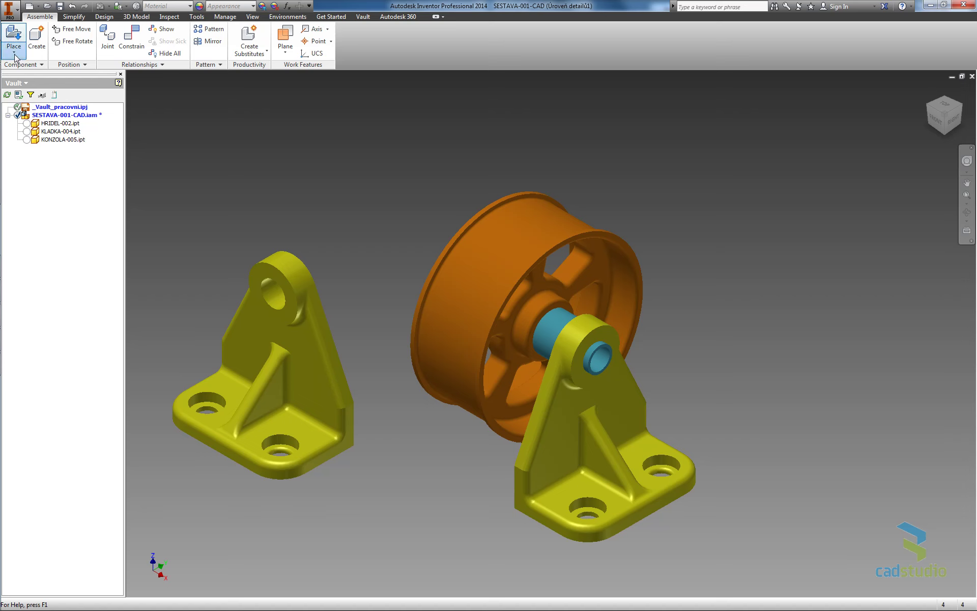
# Step: Place one red KOSTKA-001.ipt block from Vault into the assembly
pyautogui.click(14, 55)
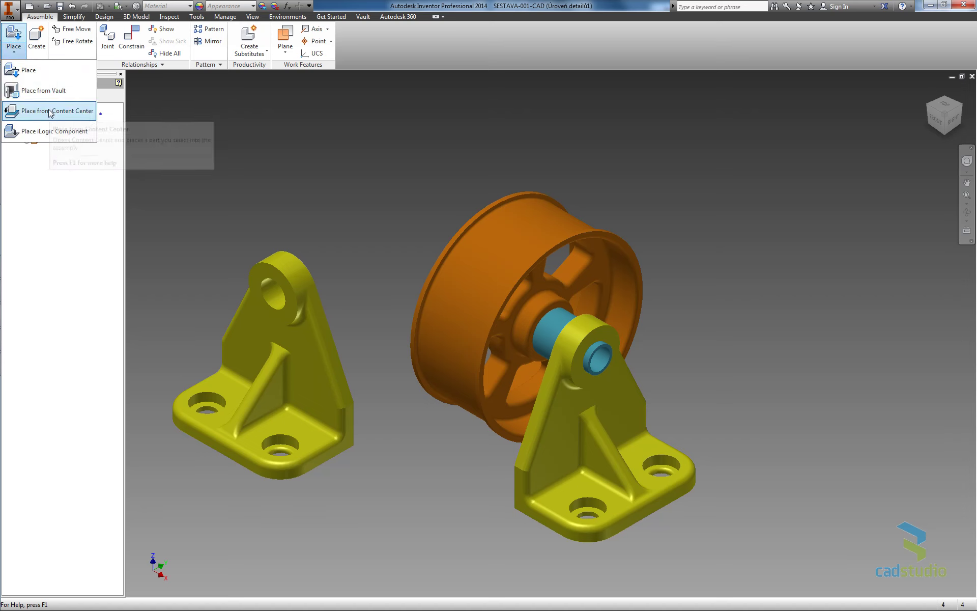
pyautogui.click(45, 94)
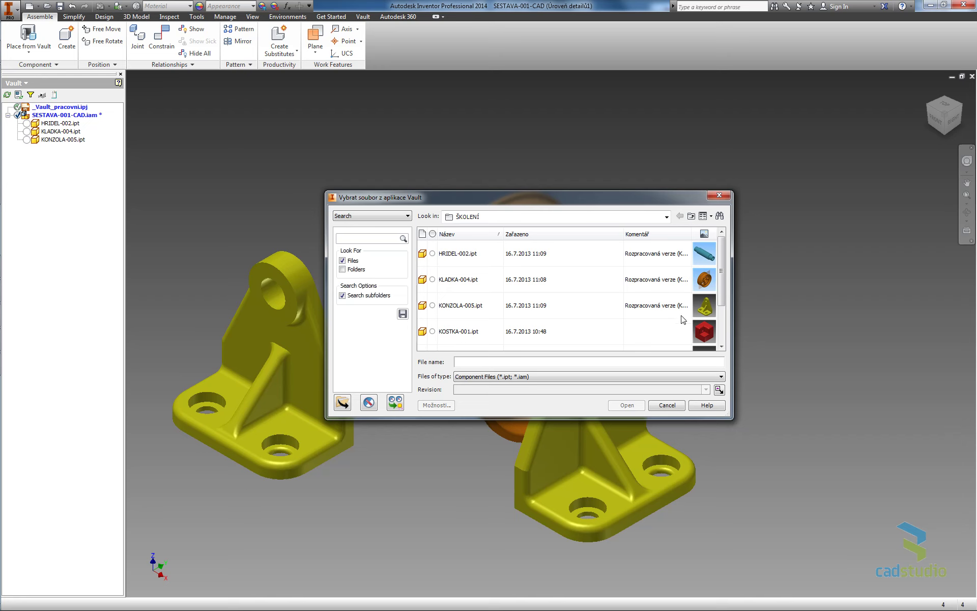
pyautogui.click(704, 330)
pyautogui.click(627, 405)
pyautogui.scroll(5, 758, 311)
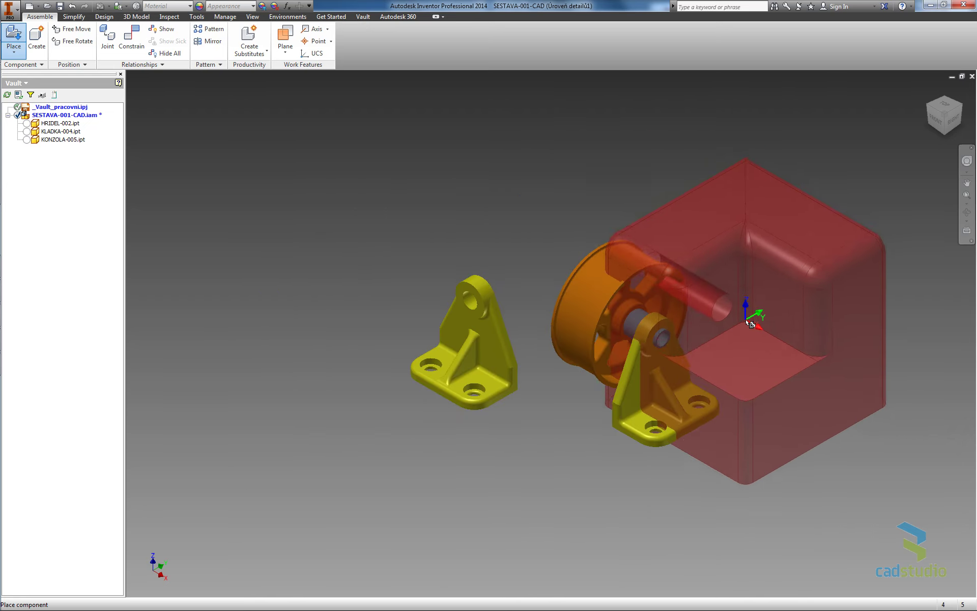
pyautogui.keyDown('shift'); pyautogui.moveTo(753, 305); pyautogui.dragTo(524, 166, button='middle'); pyautogui.keyUp('shift')
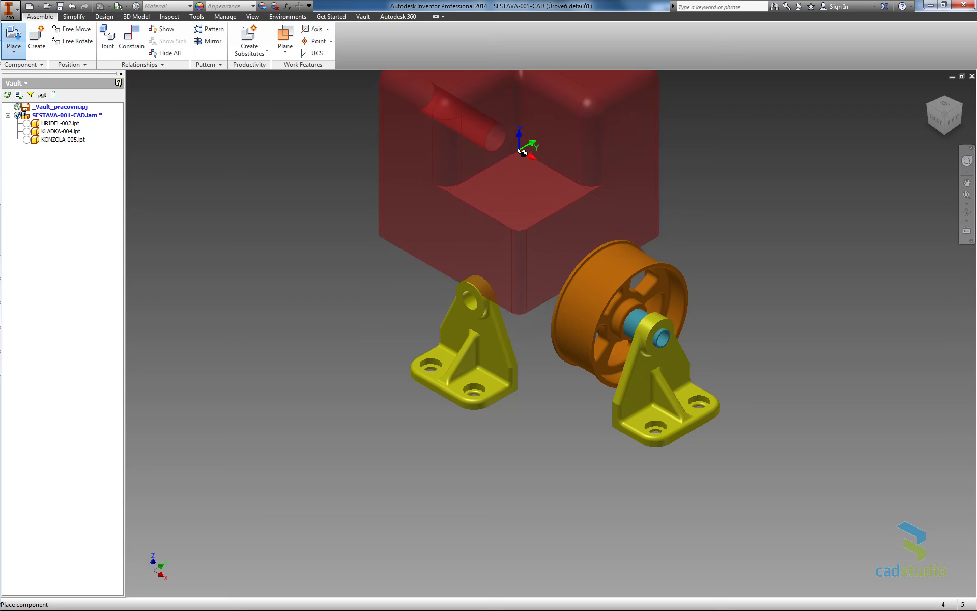
pyautogui.click(520, 148)
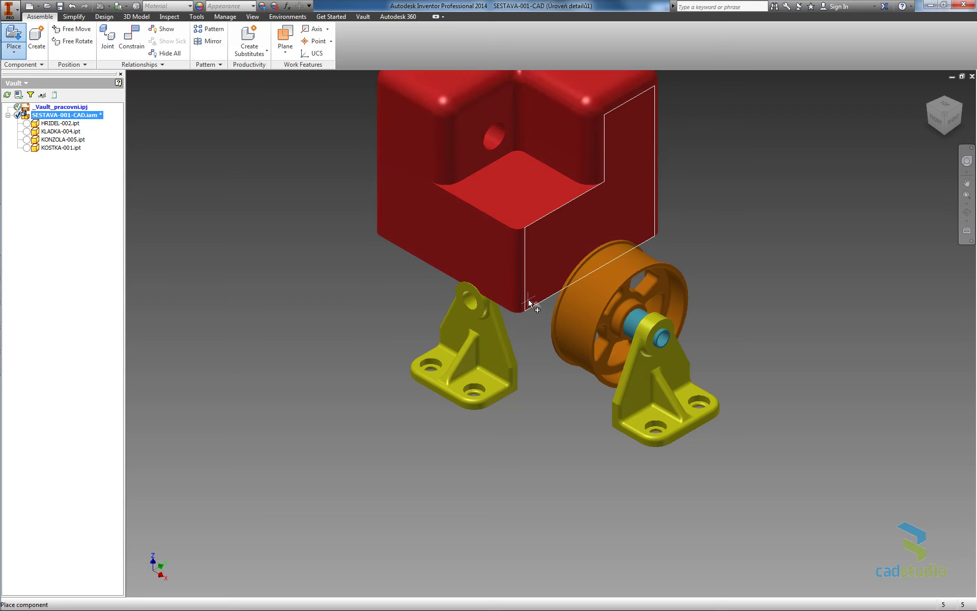
pyautogui.press('Escape')
# Step: Move the spare bracket down-left and the red block above the wheel, then fit all
pyautogui.moveTo(475, 355); pyautogui.dragTo(454, 404)
pyautogui.moveTo(441, 186); pyautogui.dragTo(421, 181)
pyautogui.press('Home')
pyautogui.press('Escape')
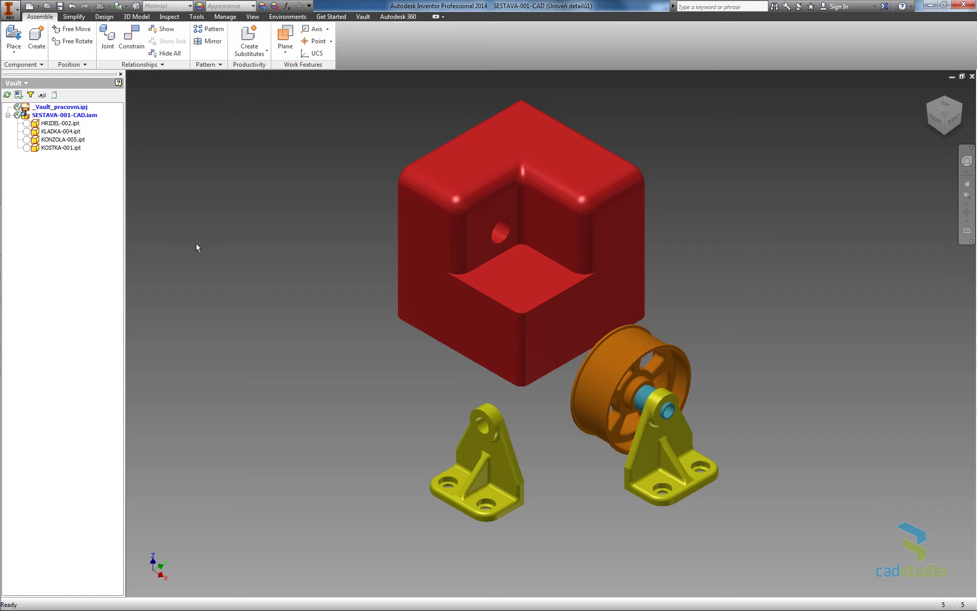
# Step: Save the assembly, then edit the spare KONZOLA-005 bracket in place
pyautogui.click(9, 10)
pyautogui.click(39, 104)
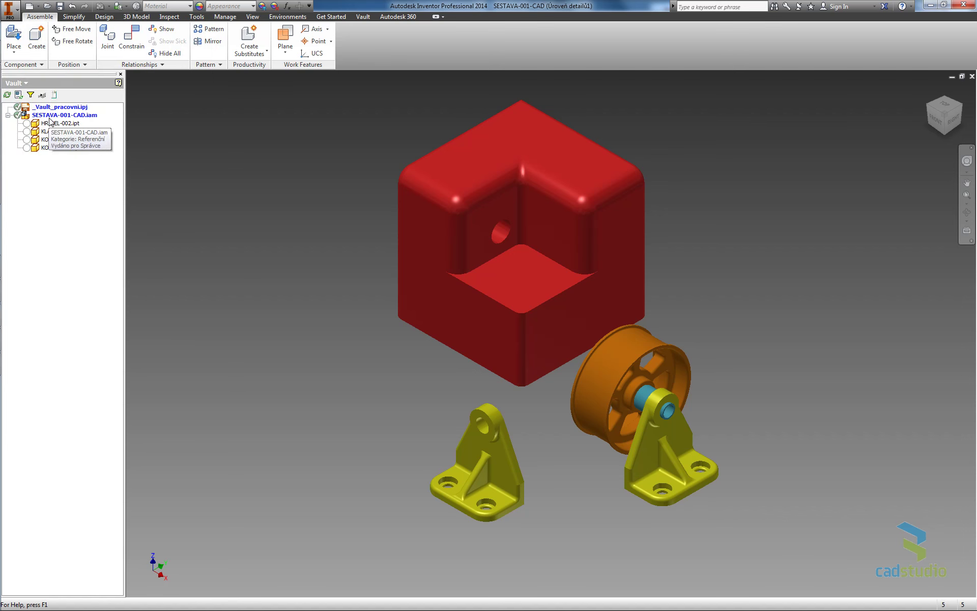
pyautogui.click(488, 441)
pyautogui.rightClick(486, 439)
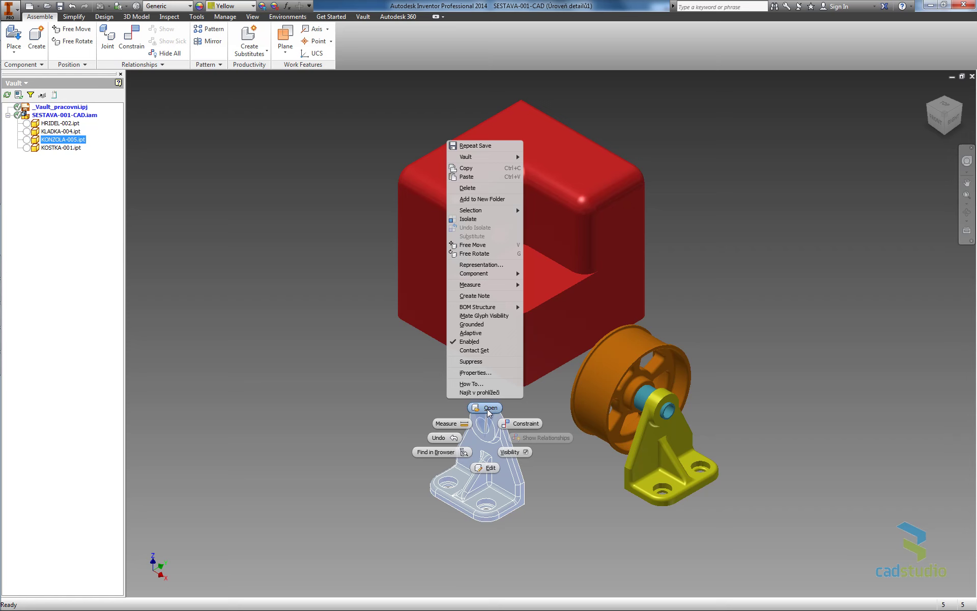
pyautogui.click(486, 467)
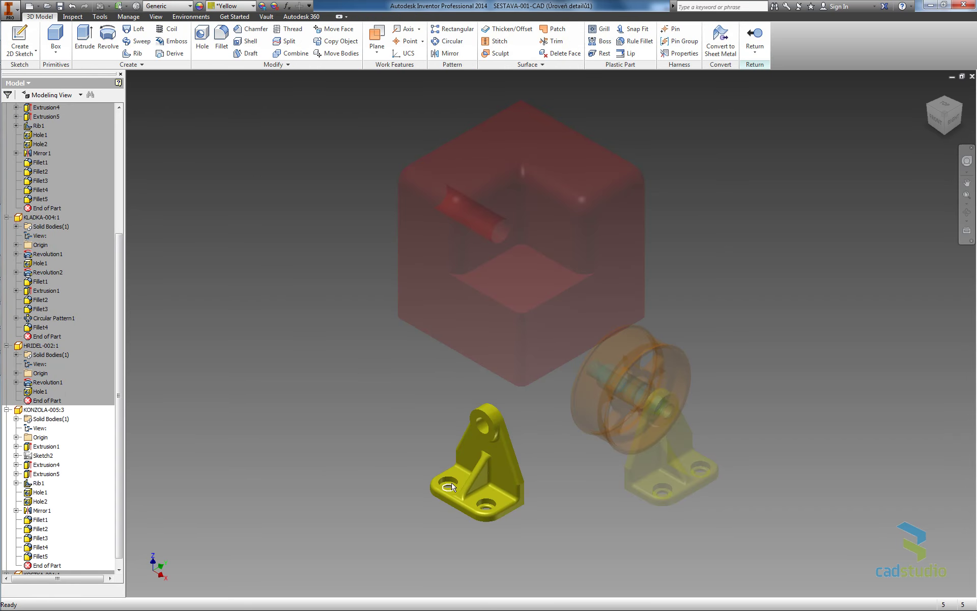
# Step: Apply the Turquoise appearance to the KONZOLA-005 brackets, checking the part out of Vault
pyautogui.click(218, 7)
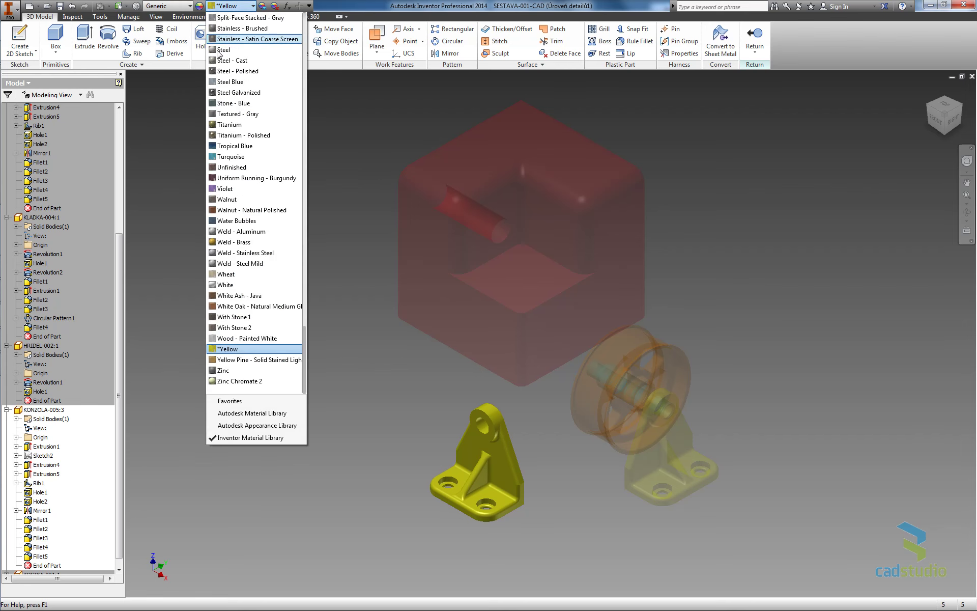
pyautogui.click(232, 159)
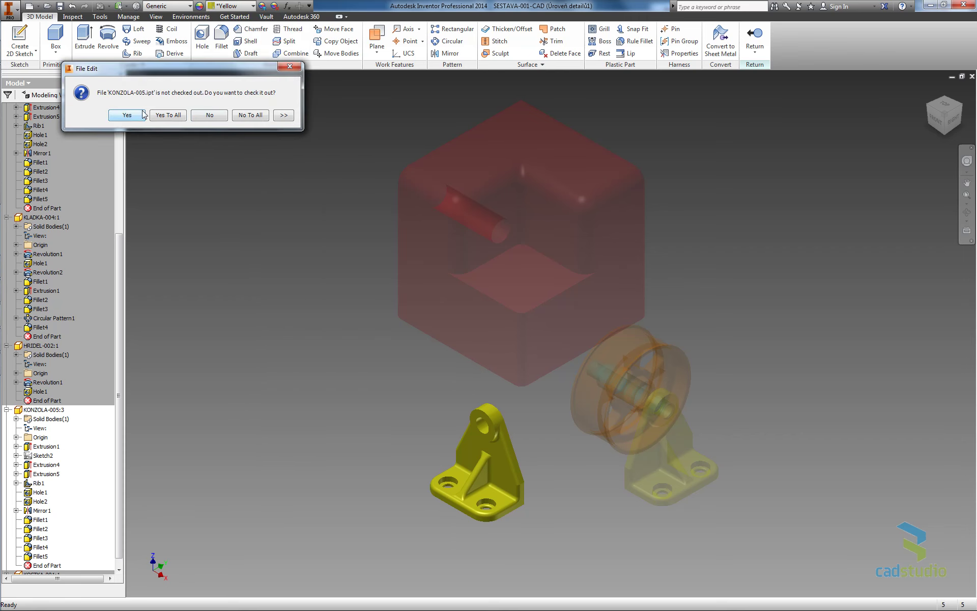
pyautogui.click(127, 115)
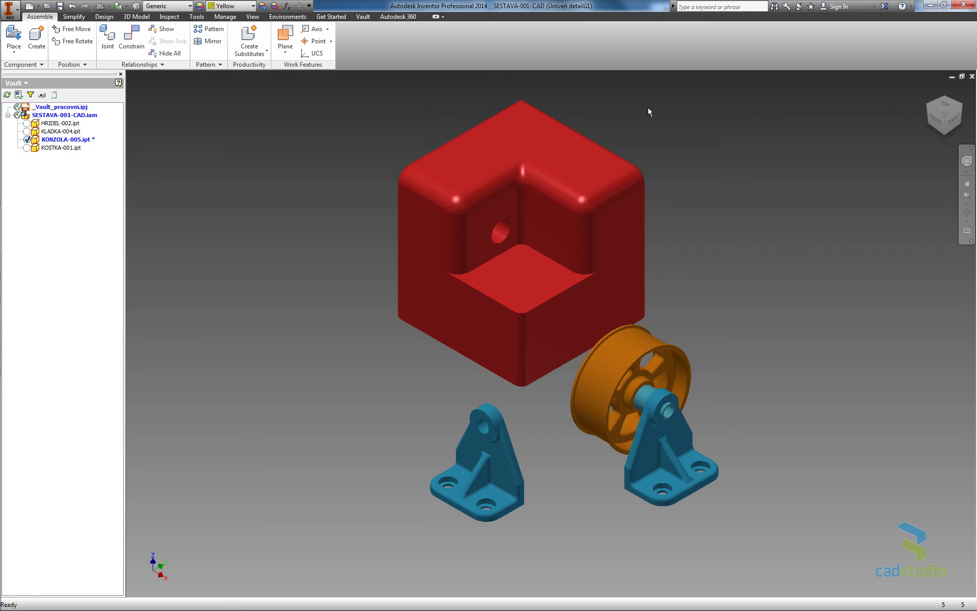
pyautogui.click(9, 9)
# Step: Save the assembly together with the modified KONZOLA-005.ipt bracket
pyautogui.click(32, 109)
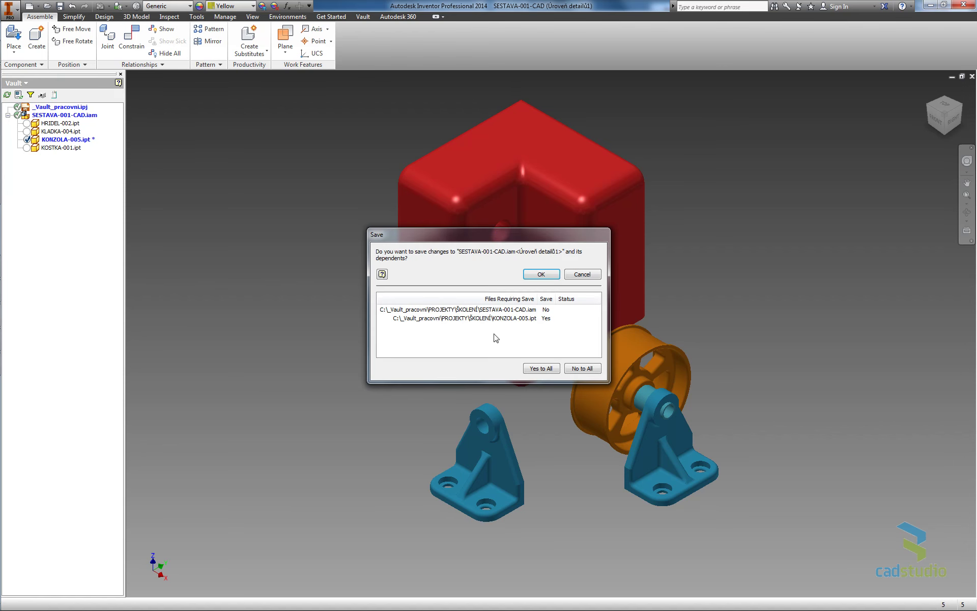
pyautogui.click(540, 276)
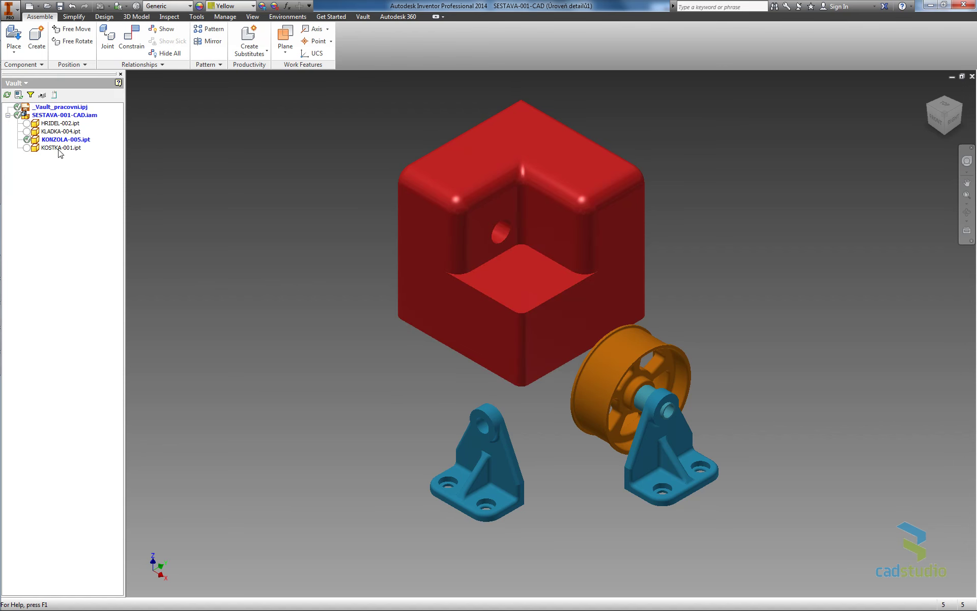
pyautogui.click(54, 142)
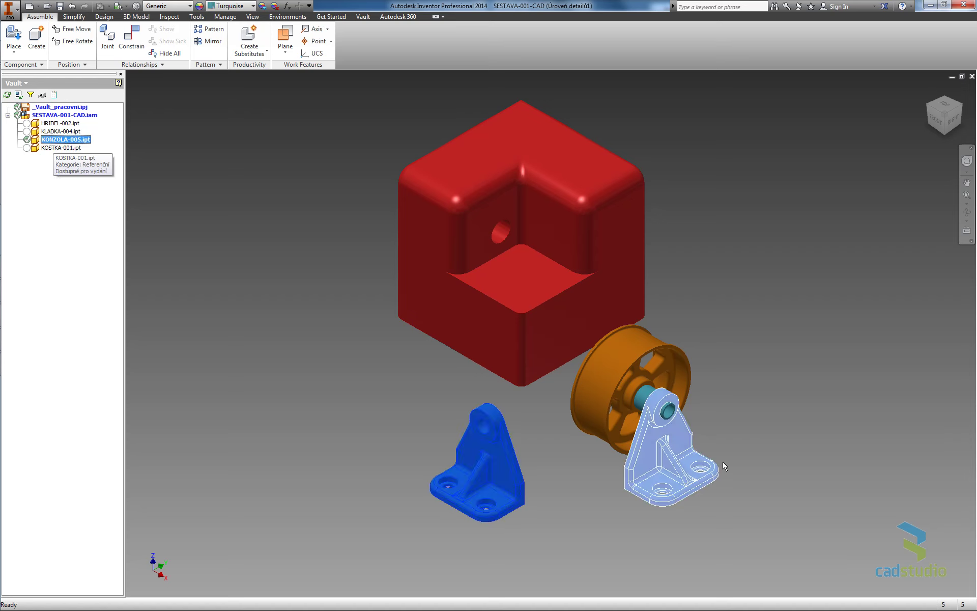
pyautogui.moveTo(28, 139)
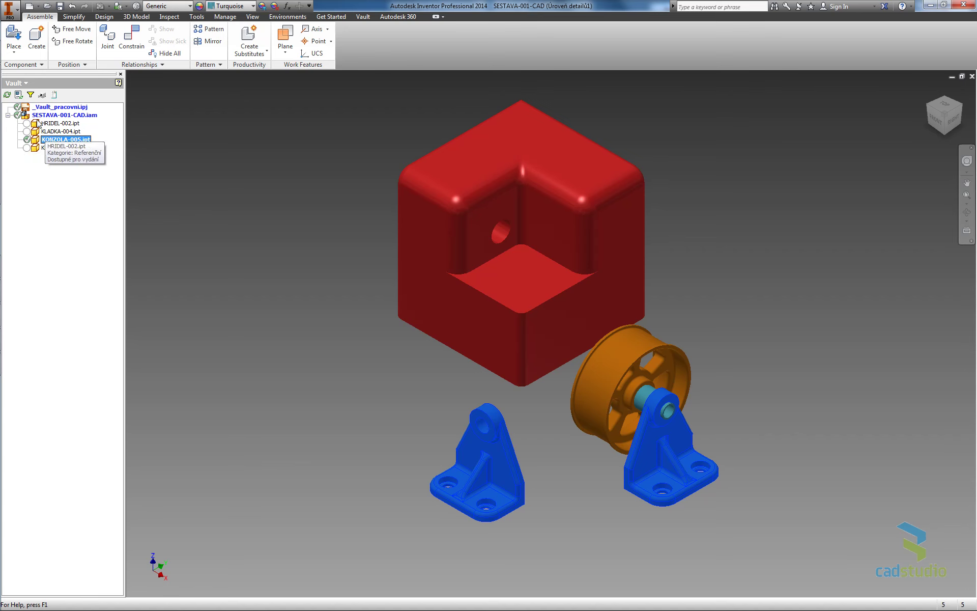
# Step: Check SESTAVA-001-CAD.iam into Vault with the comment 'Změna provedena u konzoly (barva)'
pyautogui.rightClick(37, 115)
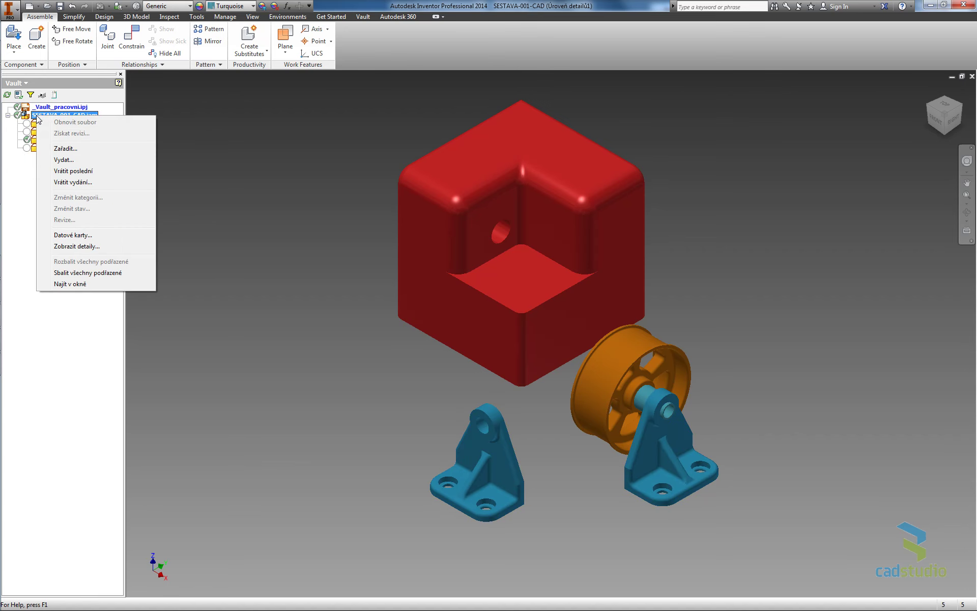
pyautogui.click(60, 149)
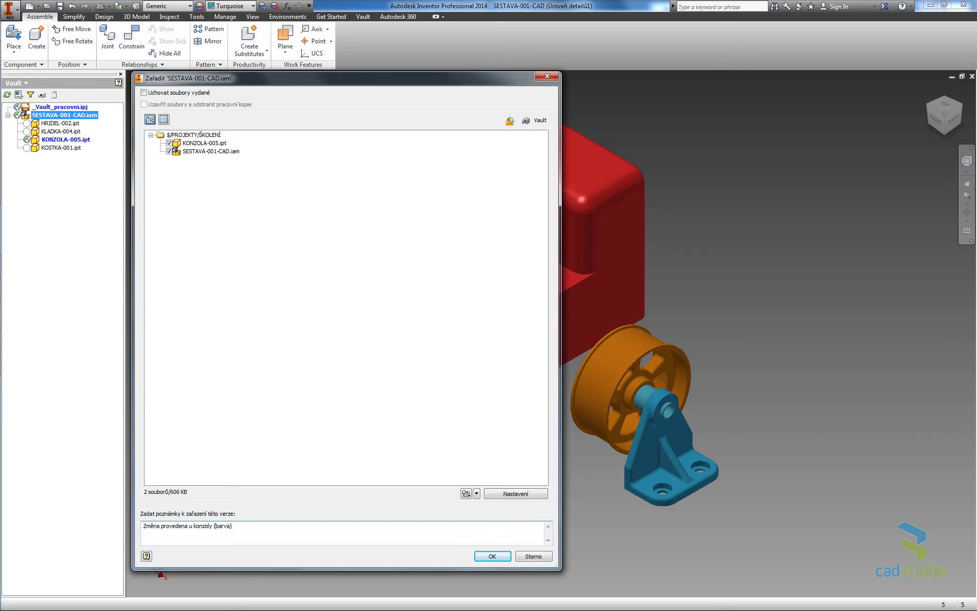
pyautogui.click(501, 557)
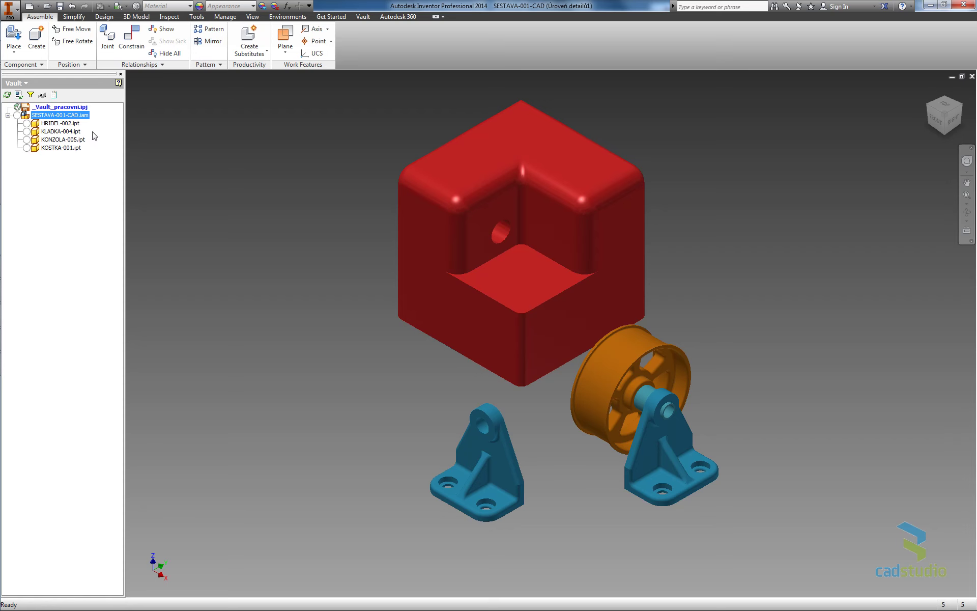
# Step: In Vault, refresh and compare the new and older SESTAVA-001-CAD.iam versions
pyautogui.click(12, 364)
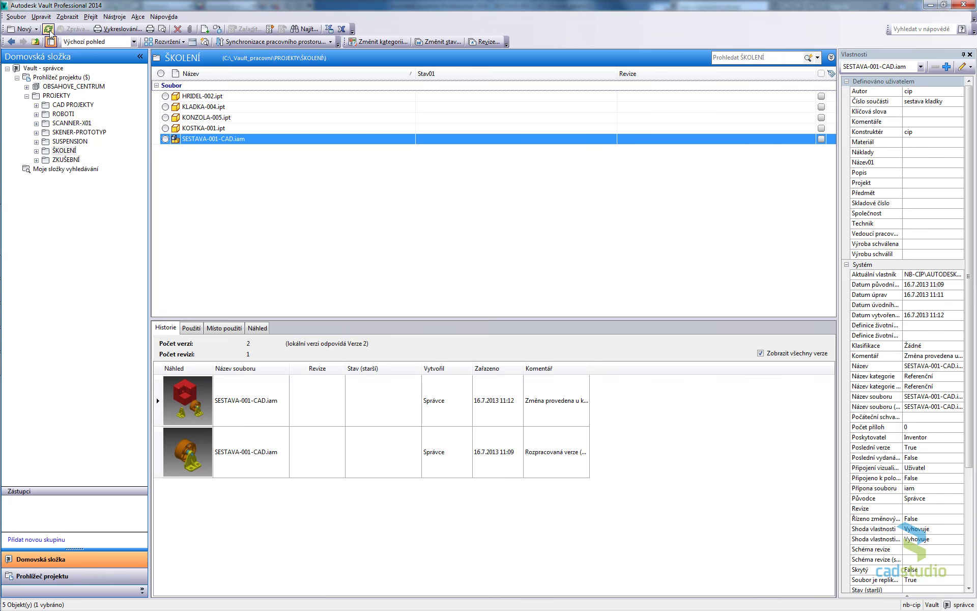
pyautogui.click(48, 29)
pyautogui.click(193, 391)
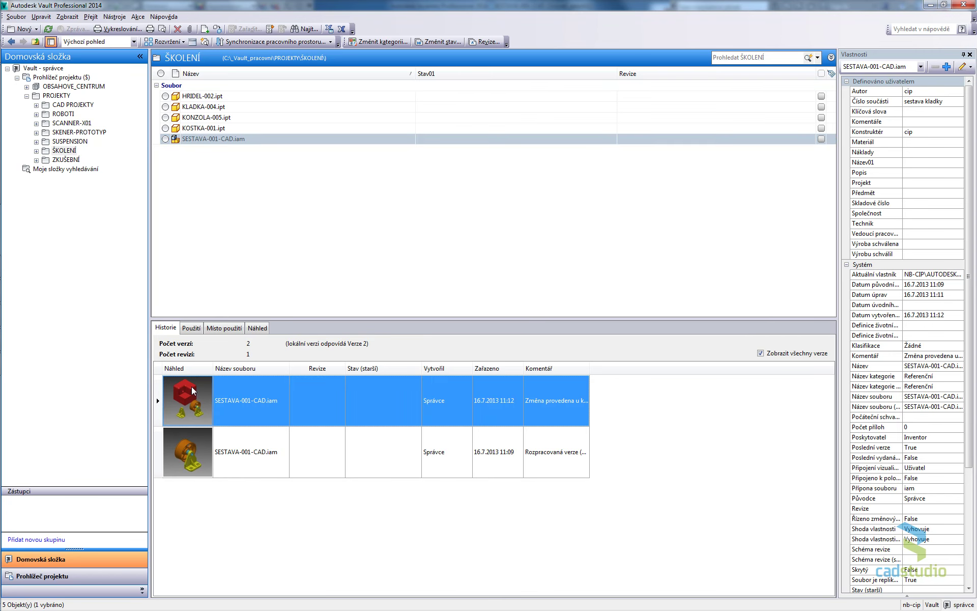
pyautogui.click(193, 447)
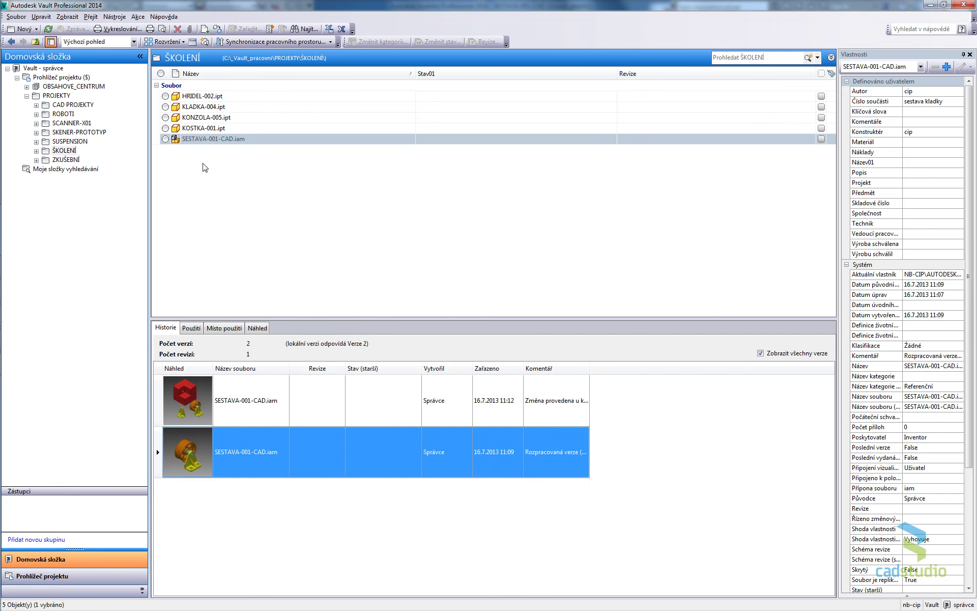
# Step: Show KOSTKA-001.ipt's where-used assembly and widen the Zařazeno column to reveal full check-in dates
pyautogui.click(208, 131)
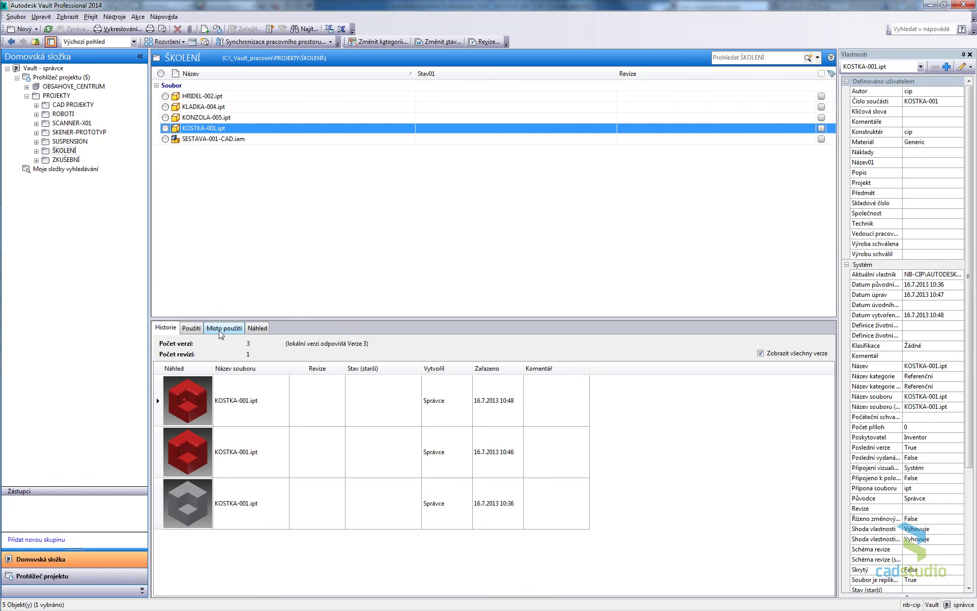
pyautogui.click(224, 328)
pyautogui.click(158, 375)
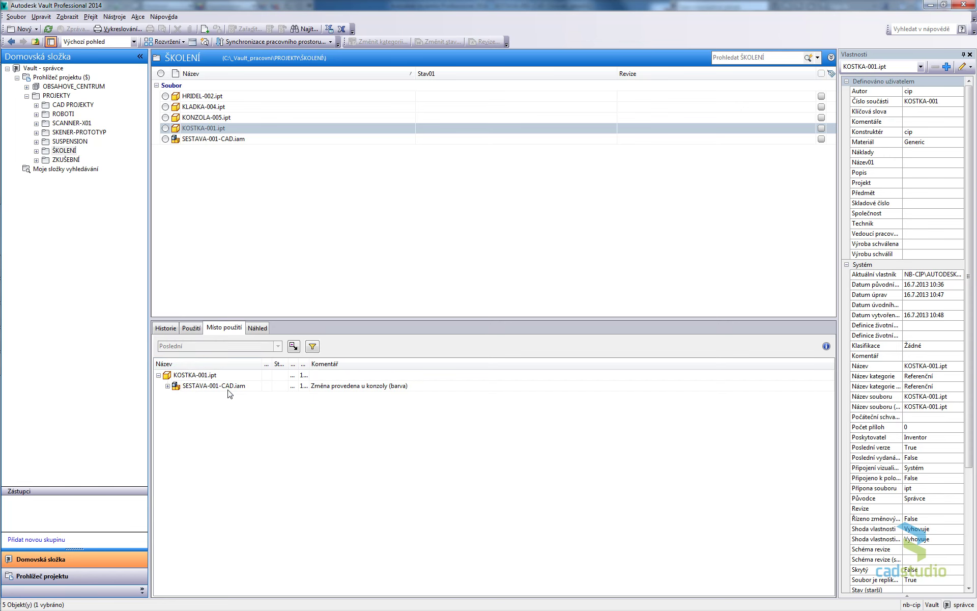
pyautogui.moveTo(305, 364); pyautogui.dragTo(431, 365)
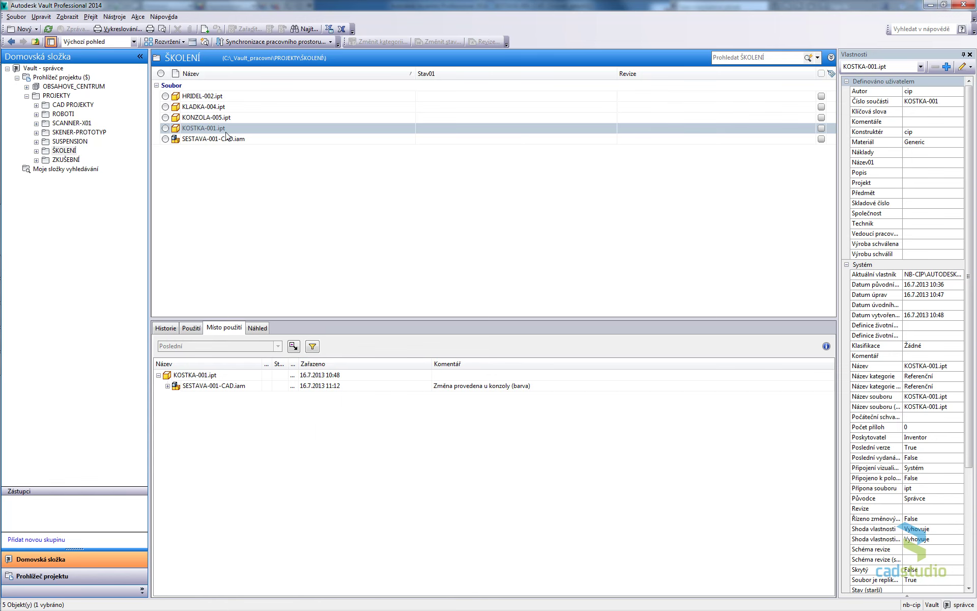
# Step: Show KONZOLA-005.ipt's where-used assembly and Historie versions, widening Komentář to read both comments
pyautogui.click(202, 119)
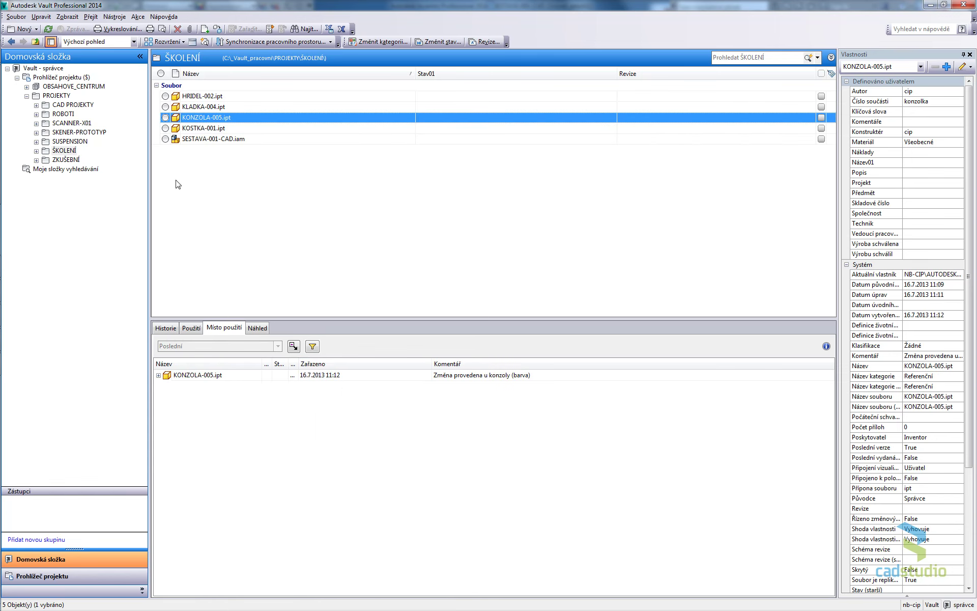
pyautogui.click(159, 375)
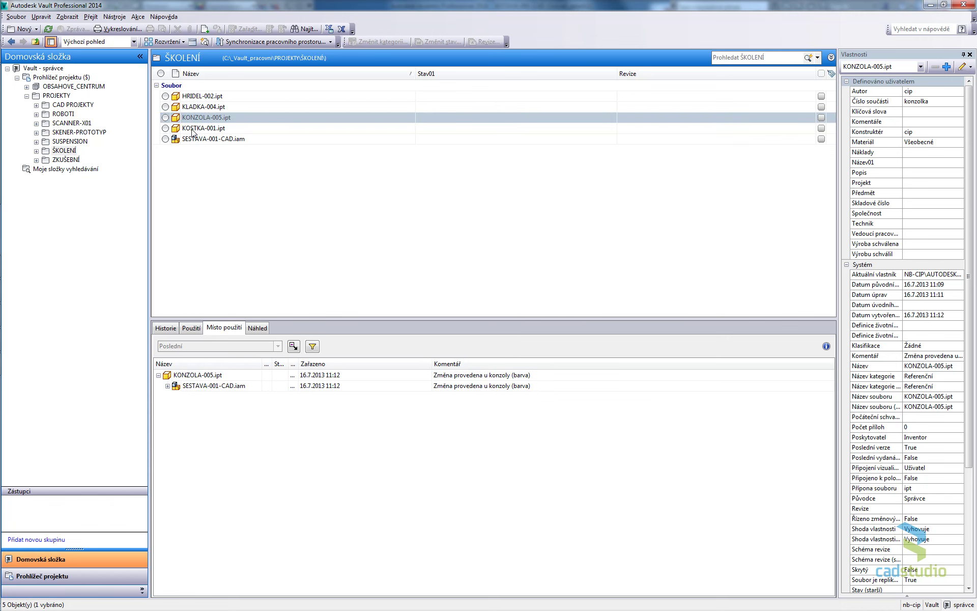
pyautogui.click(165, 331)
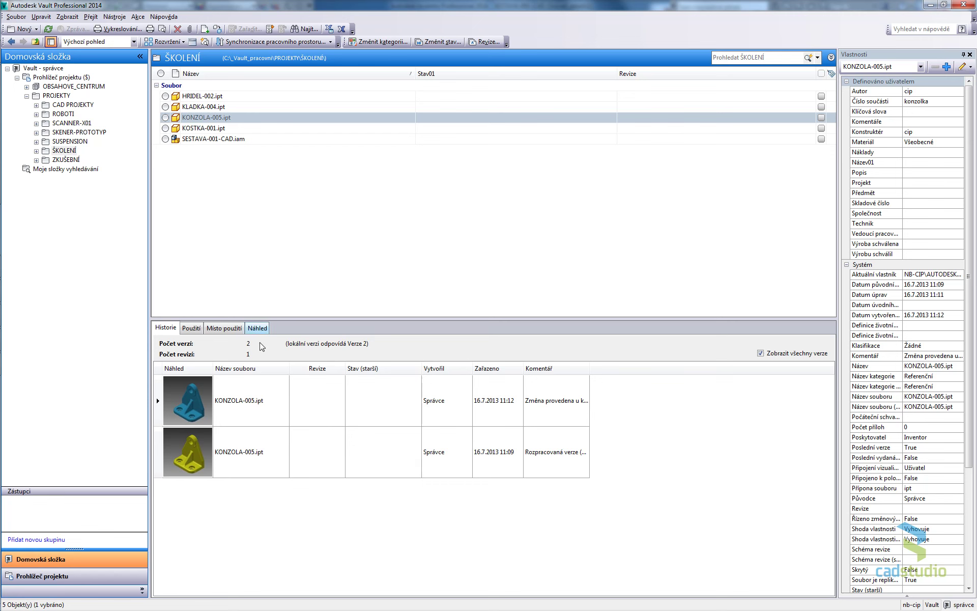
pyautogui.click(193, 401)
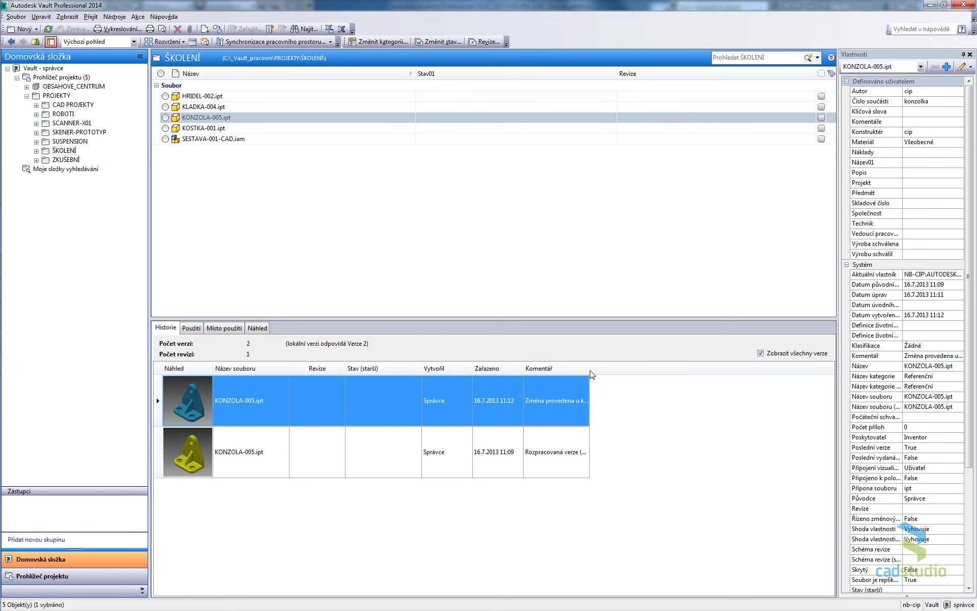
pyautogui.moveTo(589, 372); pyautogui.dragTo(712, 371)
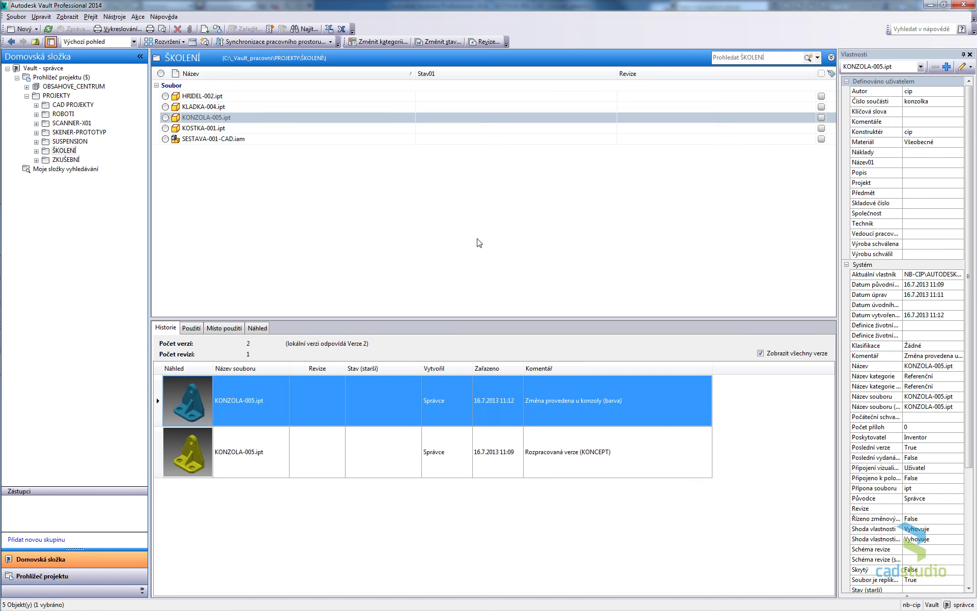
pyautogui.click(476, 243)
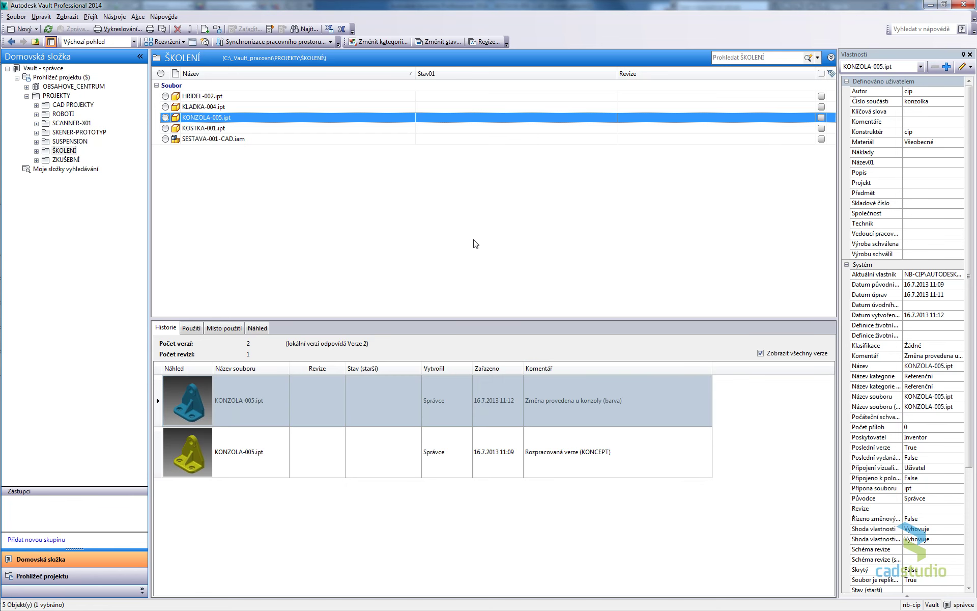